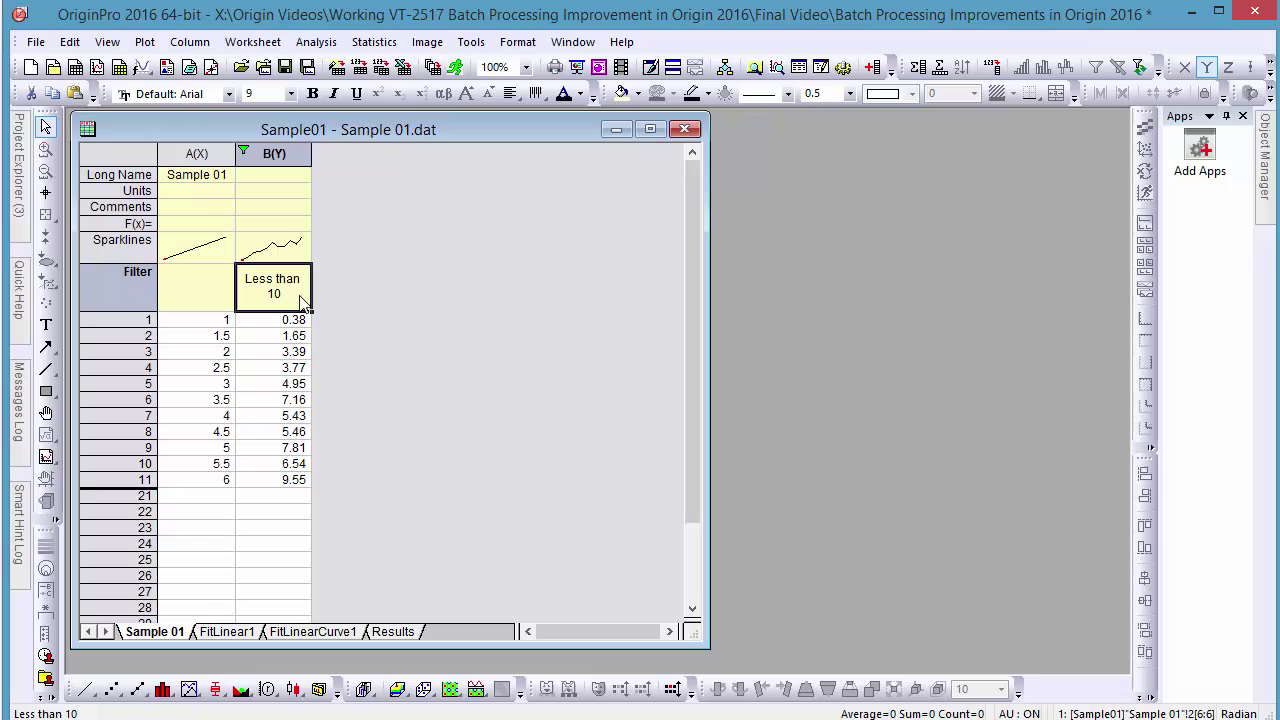
# Step: Review the FitLinear1, FitLinearCurve1 and Results sheets, then return to the Sample 01 sheet
pyautogui.click(250, 635)
pyautogui.click(315, 632)
pyautogui.click(400, 632)
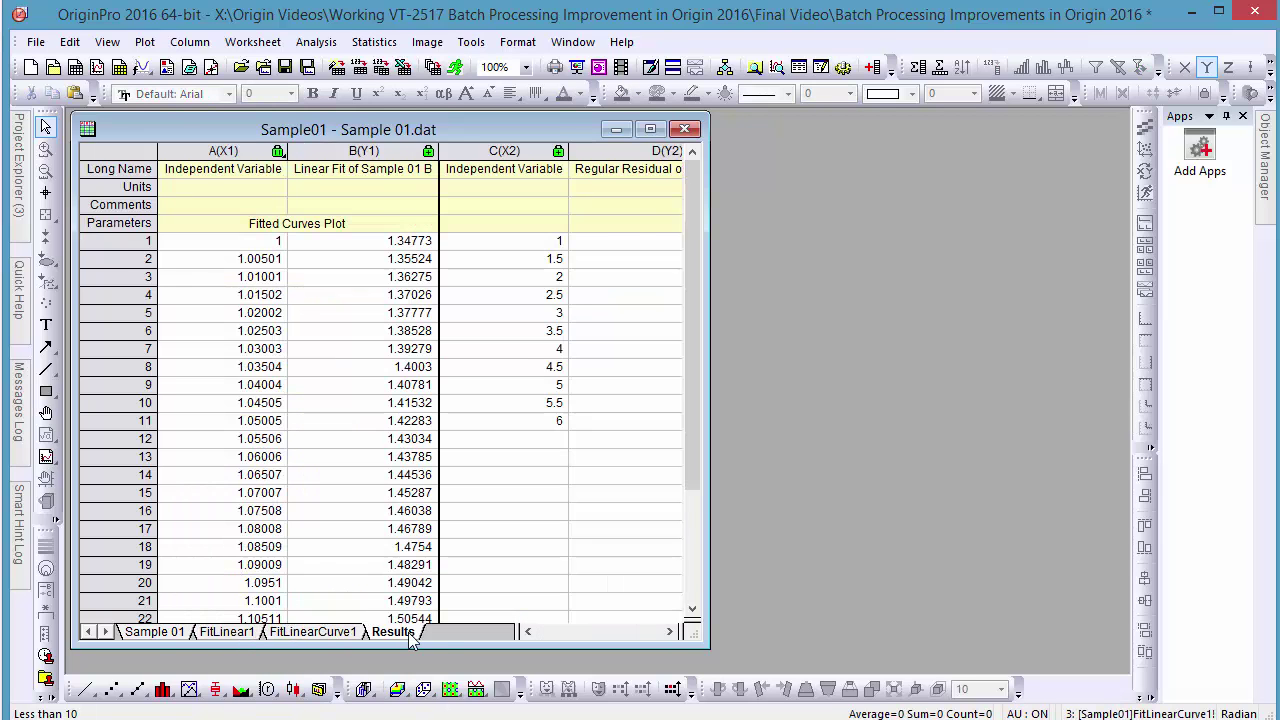
pyautogui.click(159, 634)
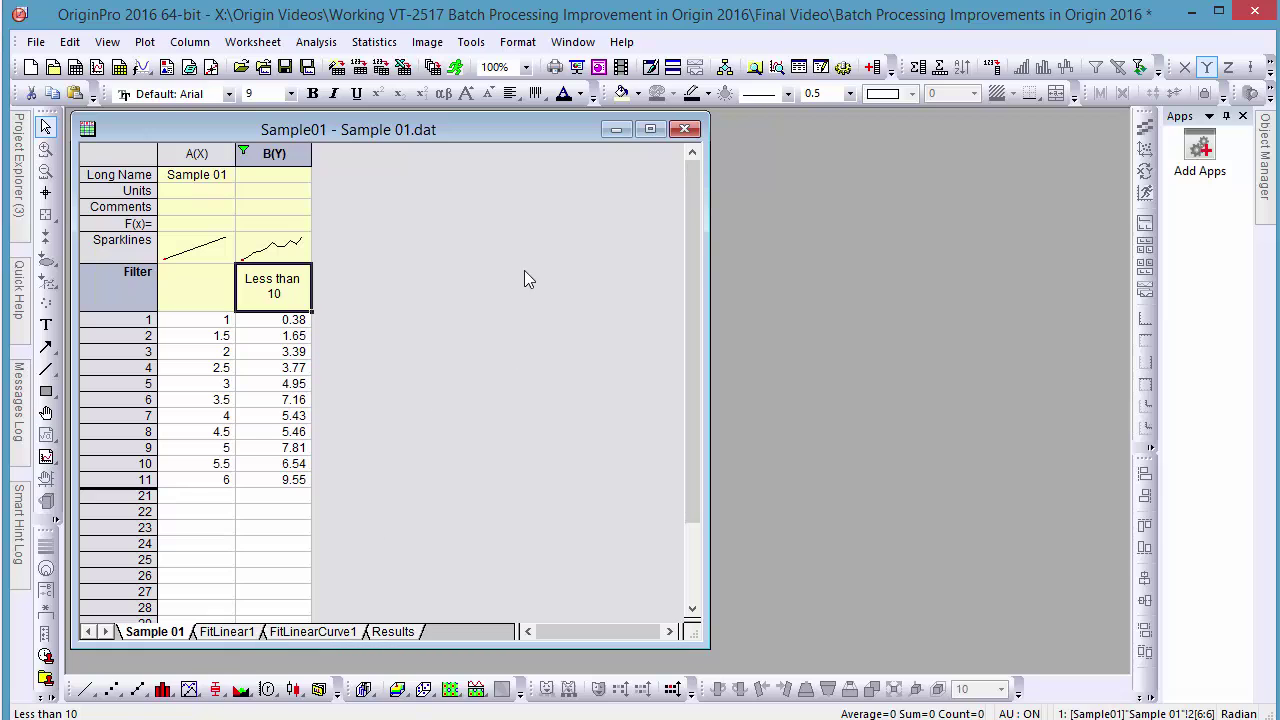
# Step: Save the workbook as analysis template Sample_test, replacing the existing Sample_test.ogw
pyautogui.rightClick(477, 130)
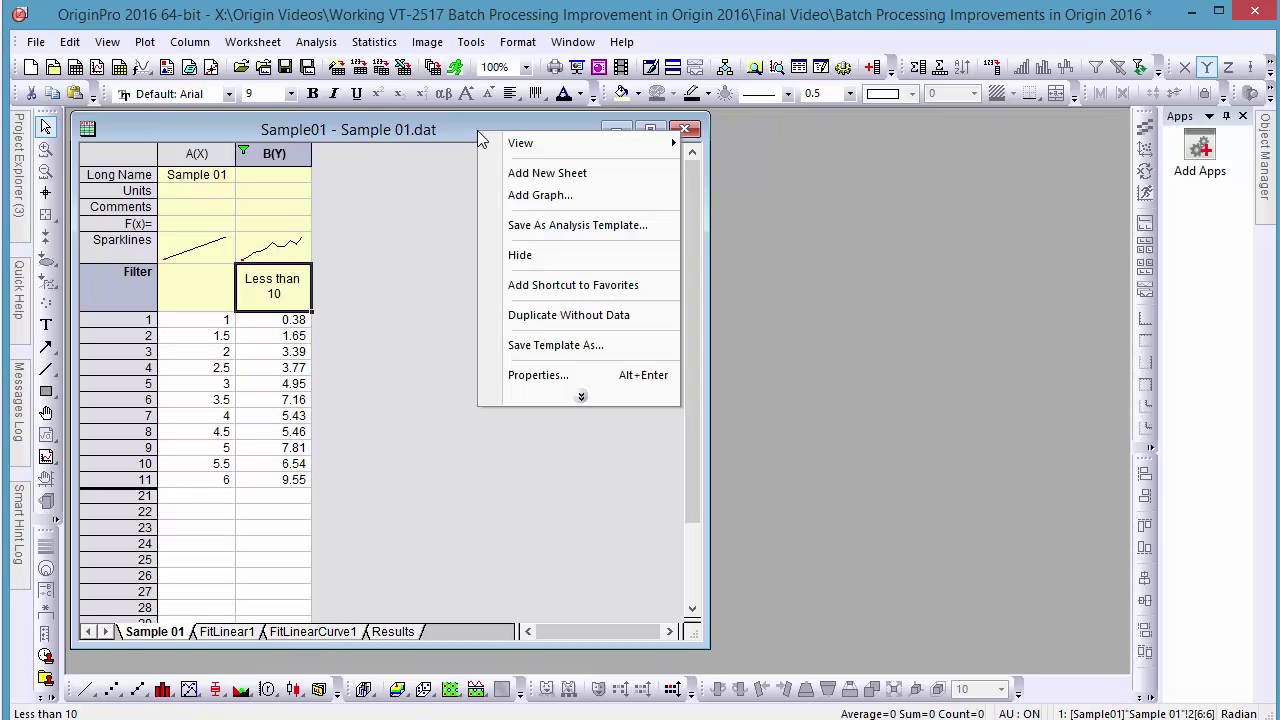
pyautogui.click(575, 226)
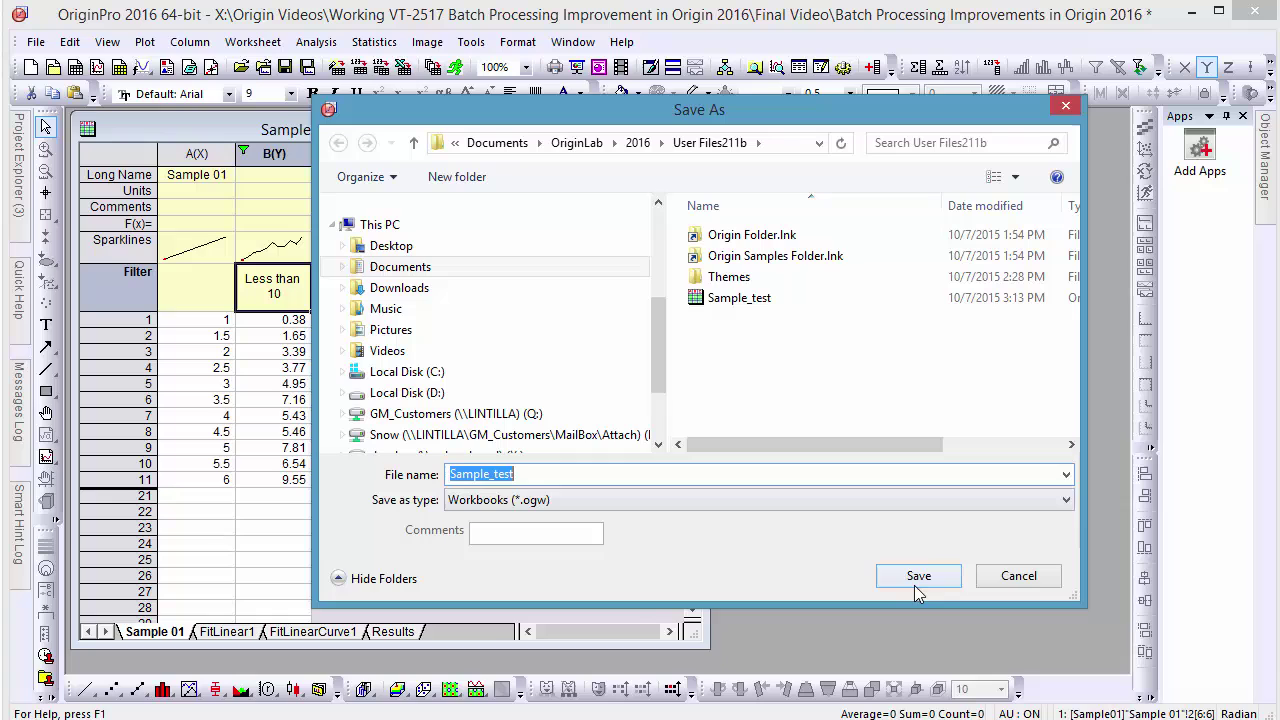
pyautogui.click(915, 588)
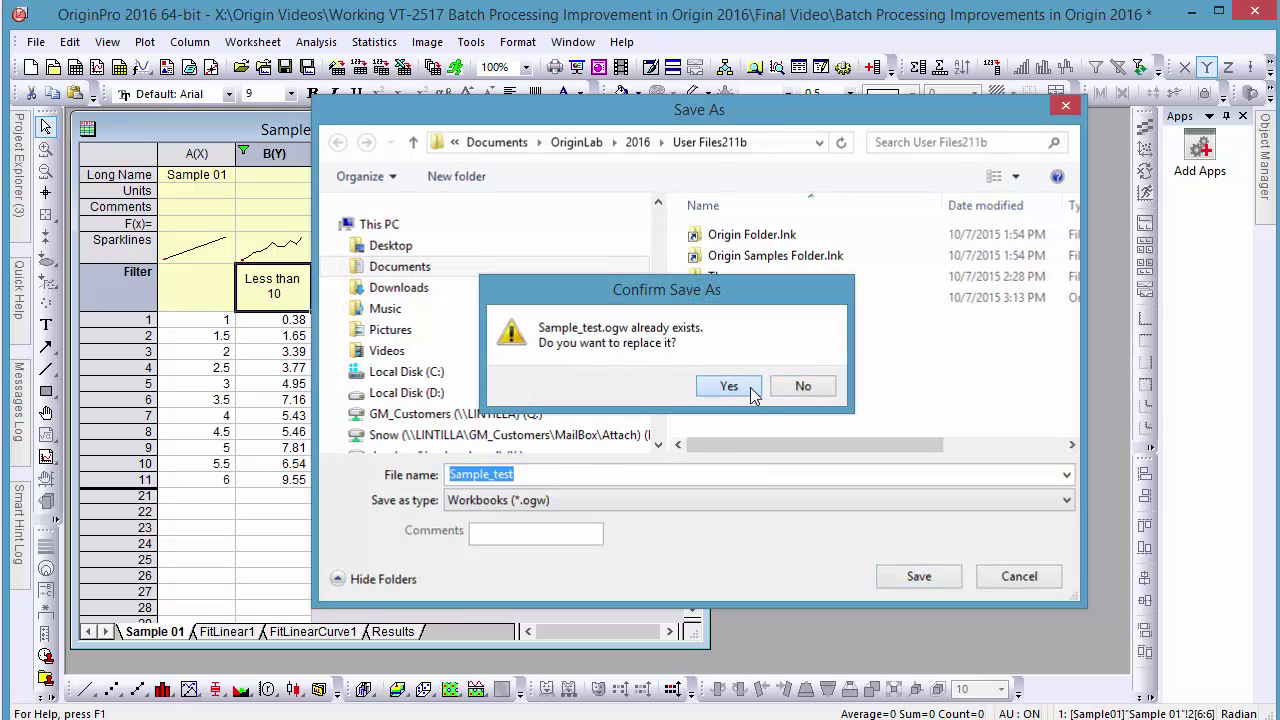
pyautogui.click(729, 387)
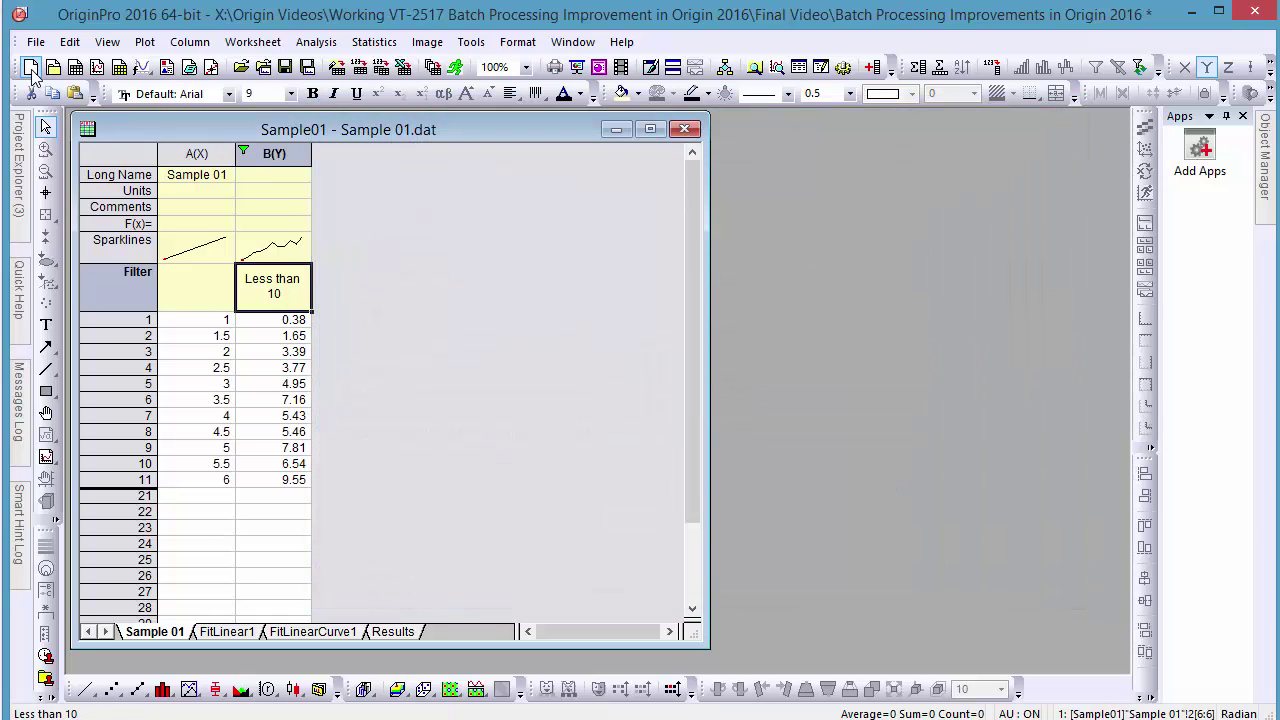
# Step: Start a new empty project, discarding changes to the old one
pyautogui.click(30, 66)
pyautogui.click(716, 420)
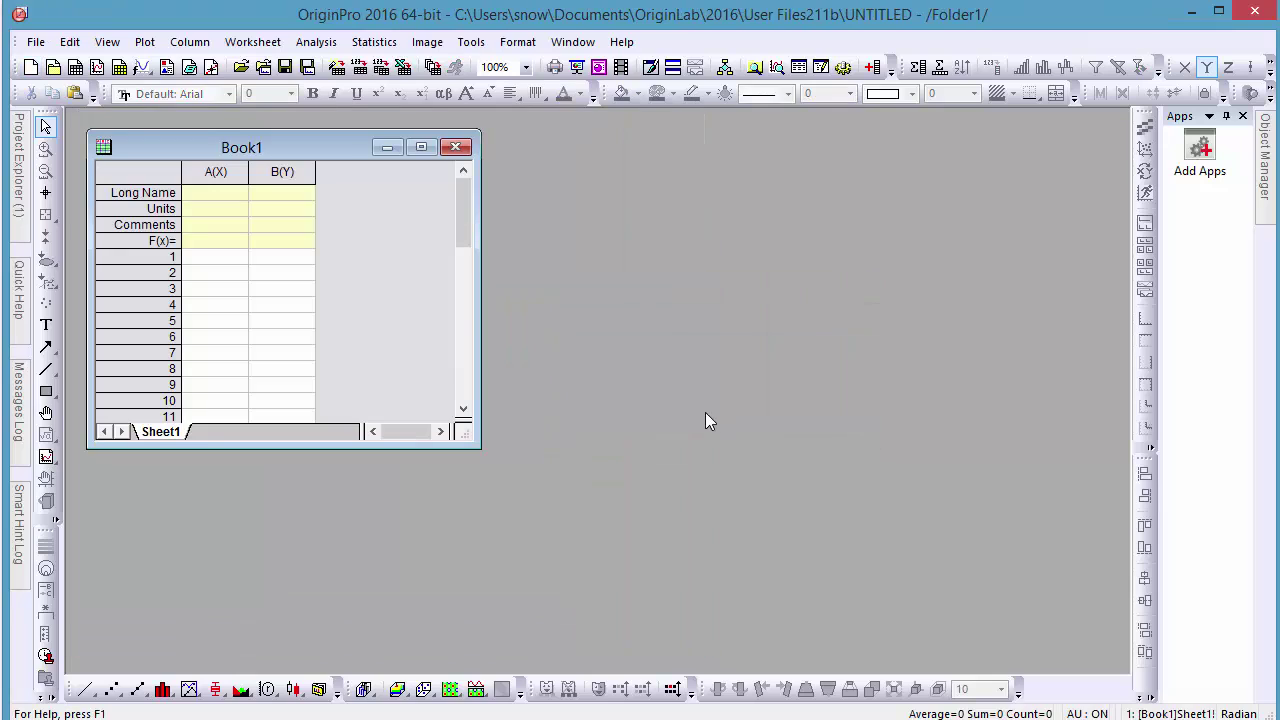
pyautogui.click(35, 42)
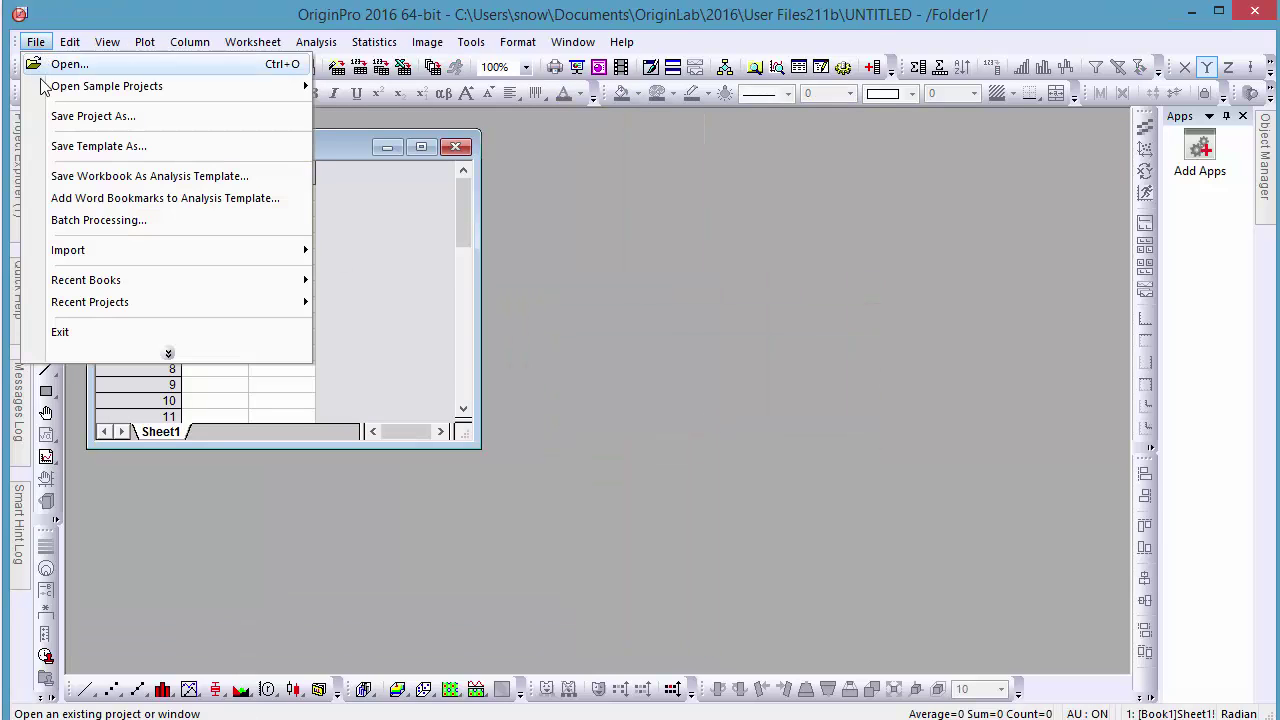
# Step: Open Batch Processing with Sample_test.ogw kept as the analysis template
pyautogui.click(113, 224)
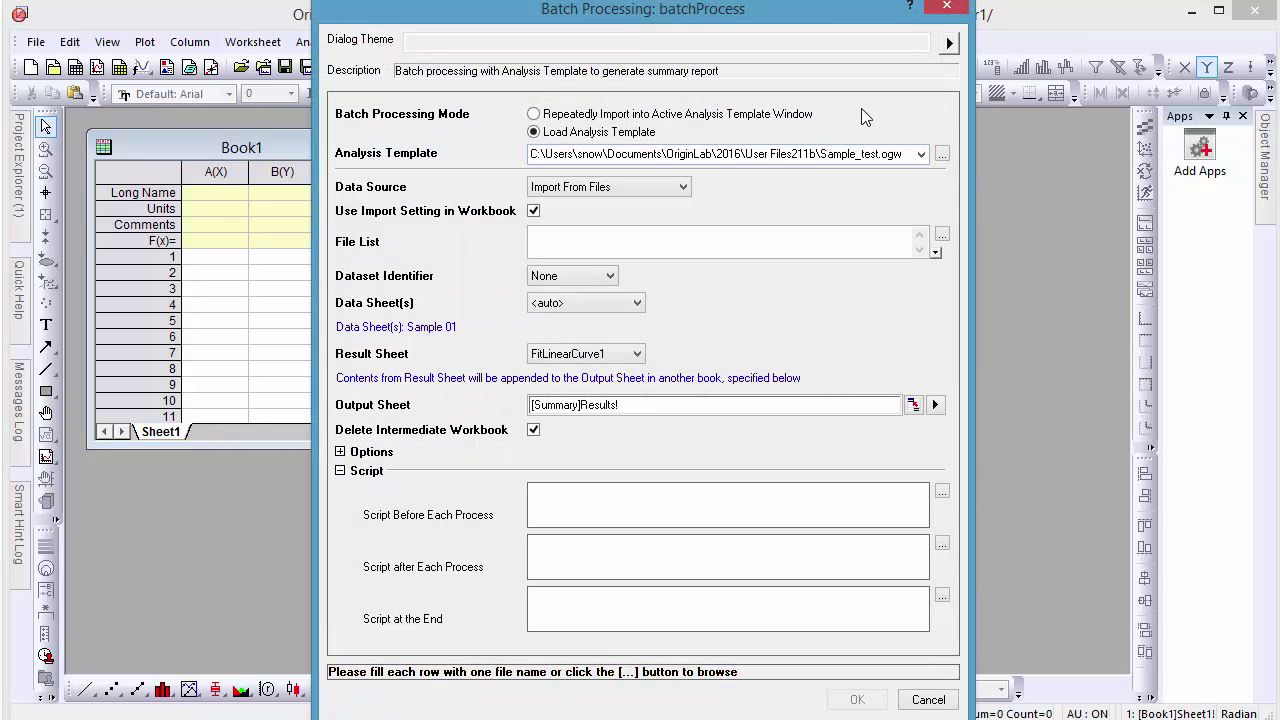
pyautogui.click(921, 154)
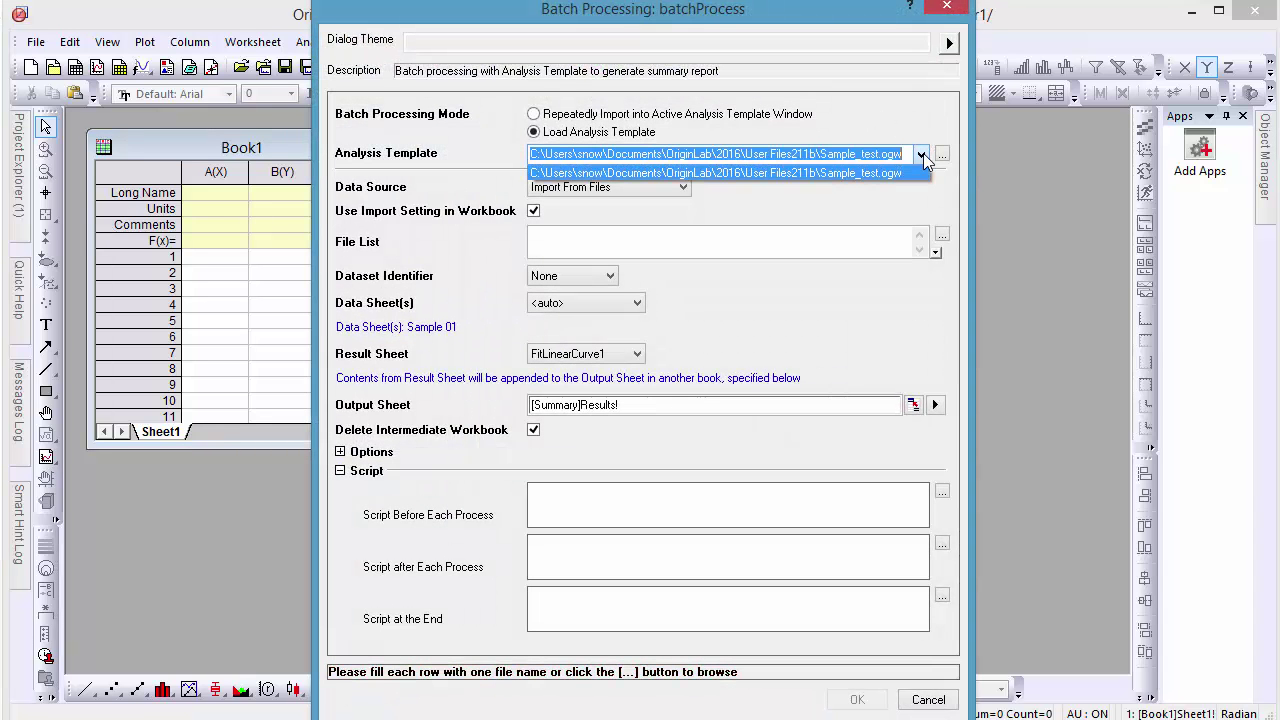
pyautogui.click(921, 154)
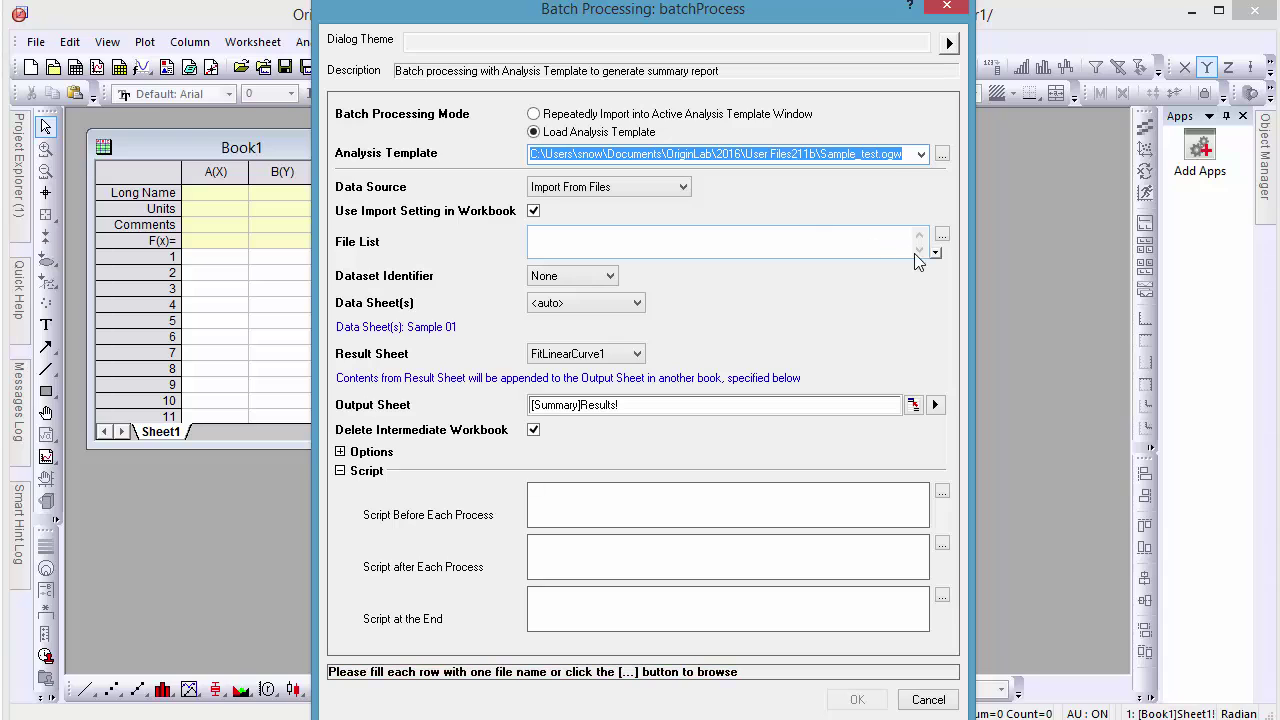
# Step: Add the Sample 01, Sample 02 and Sample 03 files from the Sample Data folder to the file list
pyautogui.click(942, 234)
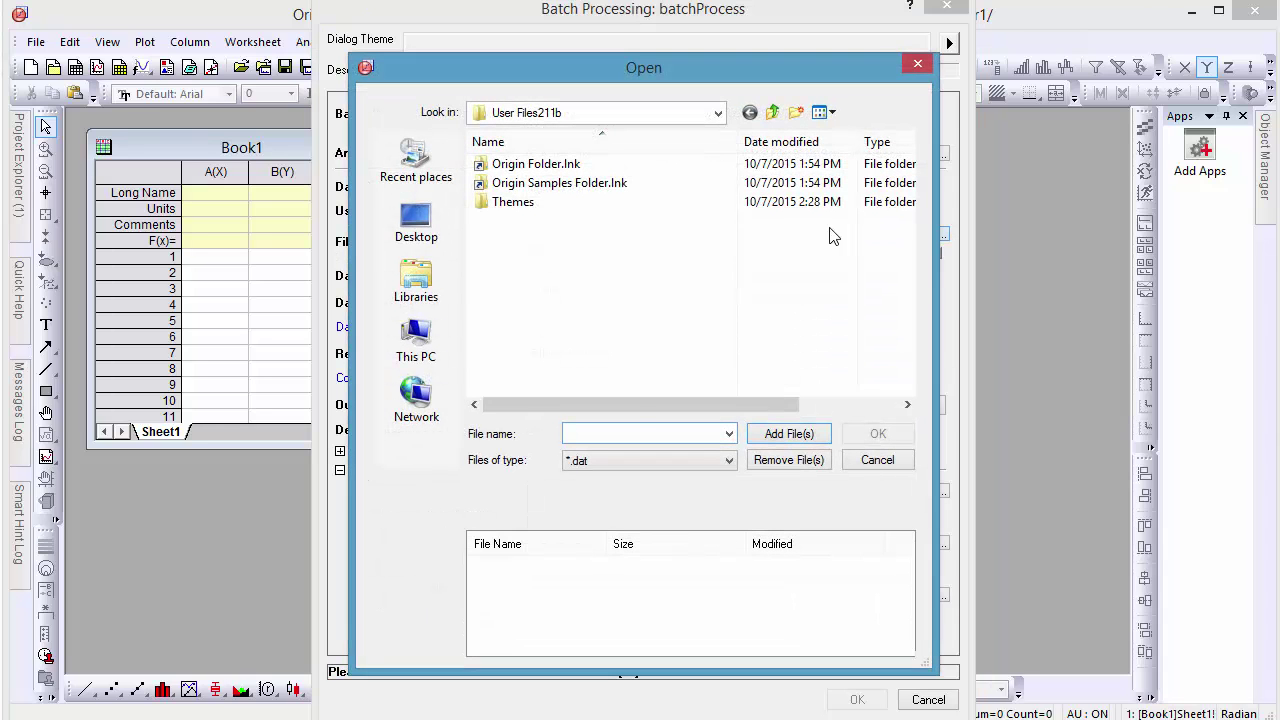
pyautogui.click(627, 434)
pyautogui.hotkey('ctrl', 'v')
pyautogui.press('Return')
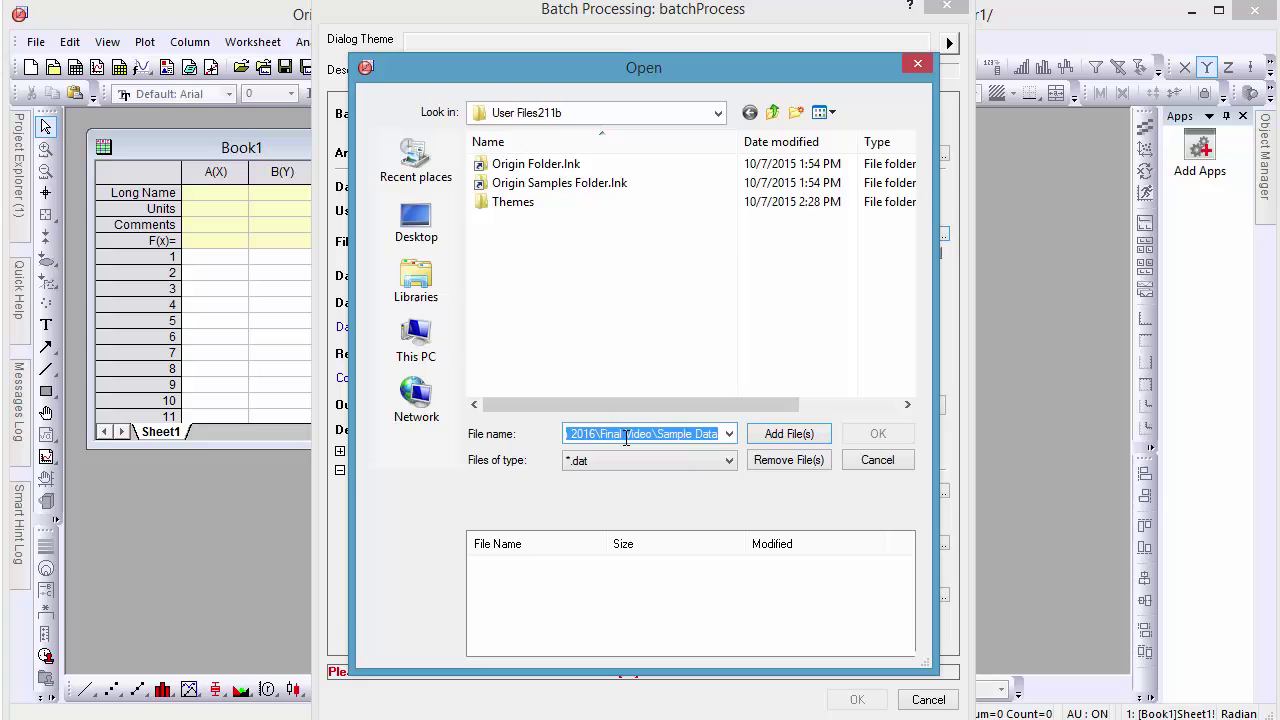
pyautogui.click(530, 172)
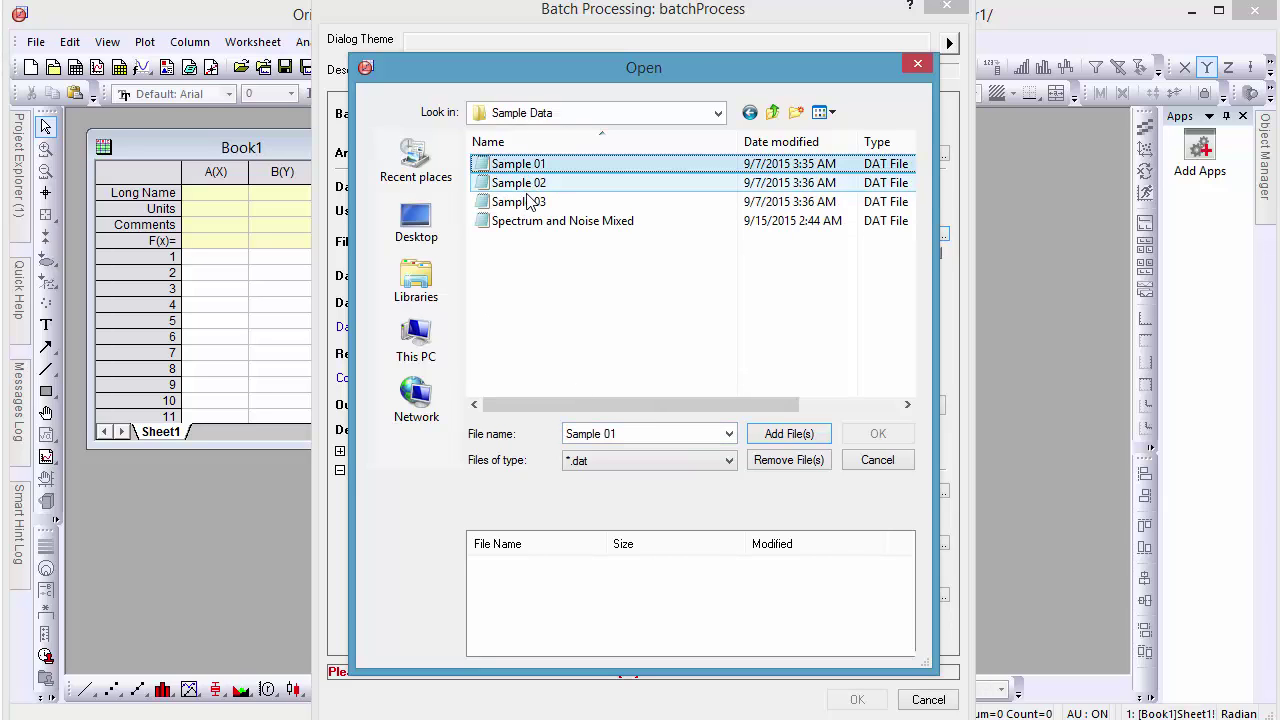
pyautogui.keyDown('shift'); pyautogui.click(518, 201); pyautogui.keyUp('shift')
pyautogui.click(789, 433)
pyautogui.click(864, 432)
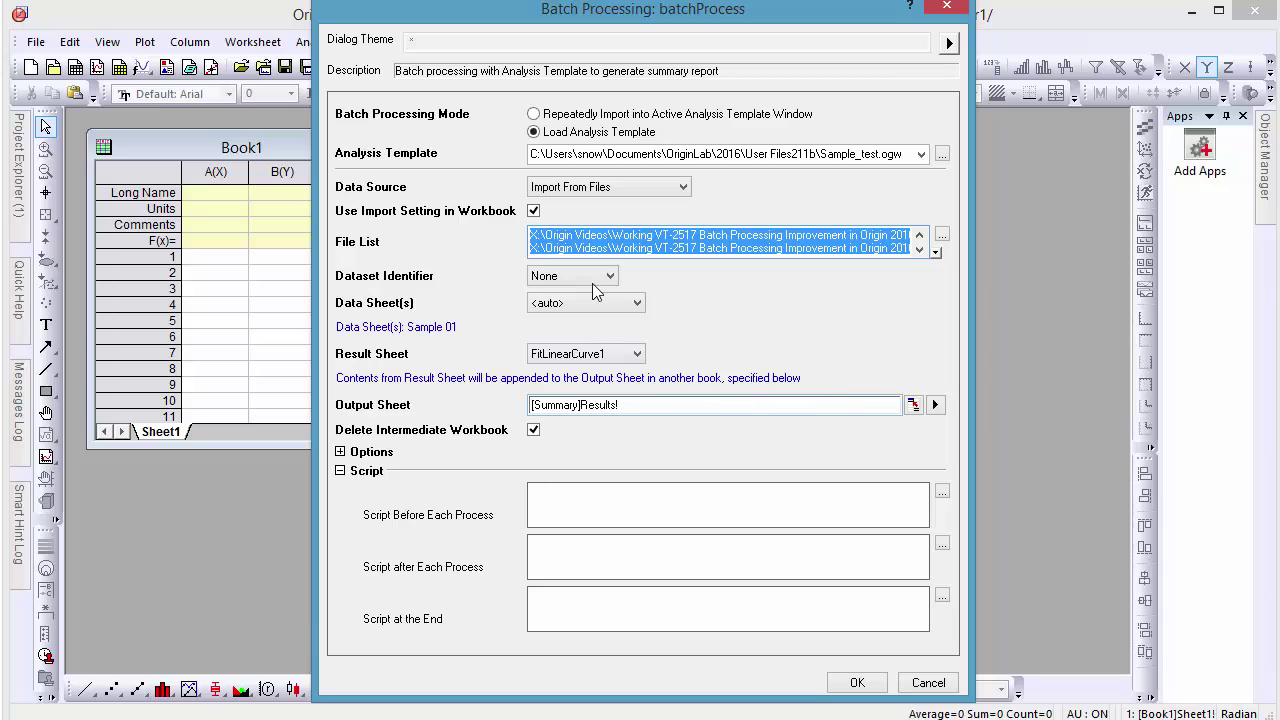
# Step: Set Dataset Identifier to File Name and Result Sheet to Results, and keep intermediate workbooks
pyautogui.click(590, 279)
pyautogui.click(585, 305)
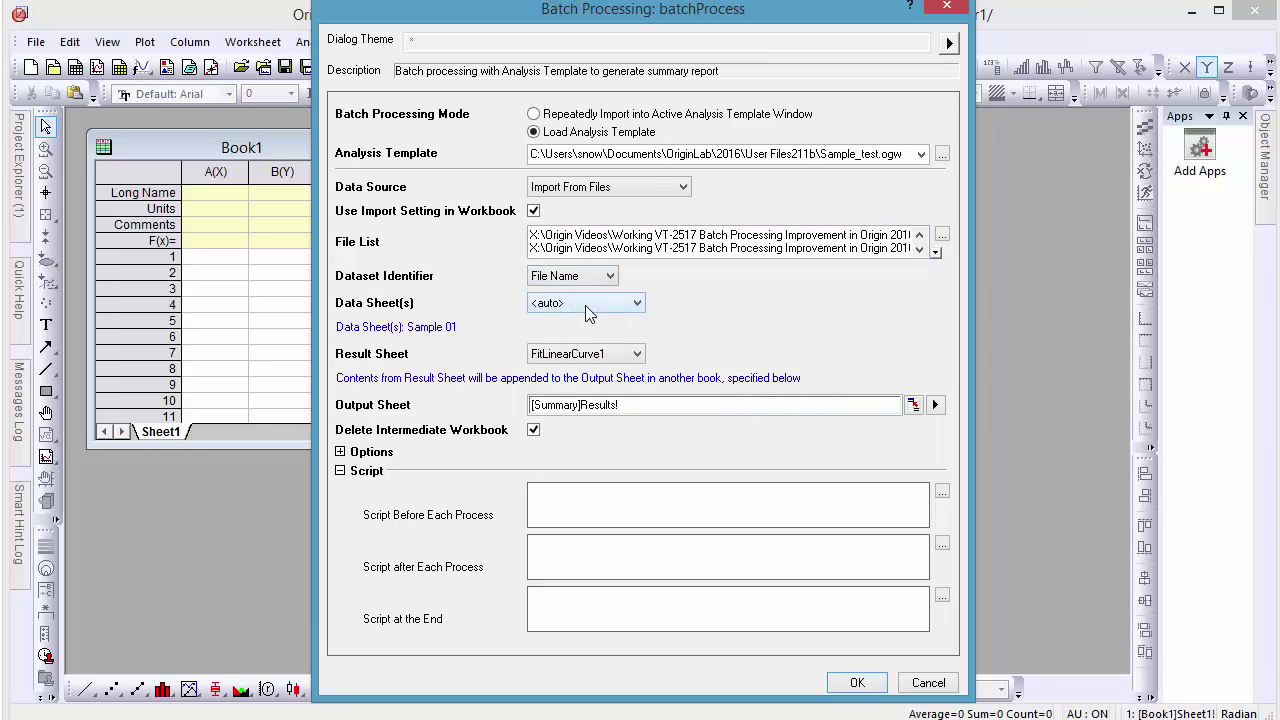
pyautogui.click(608, 356)
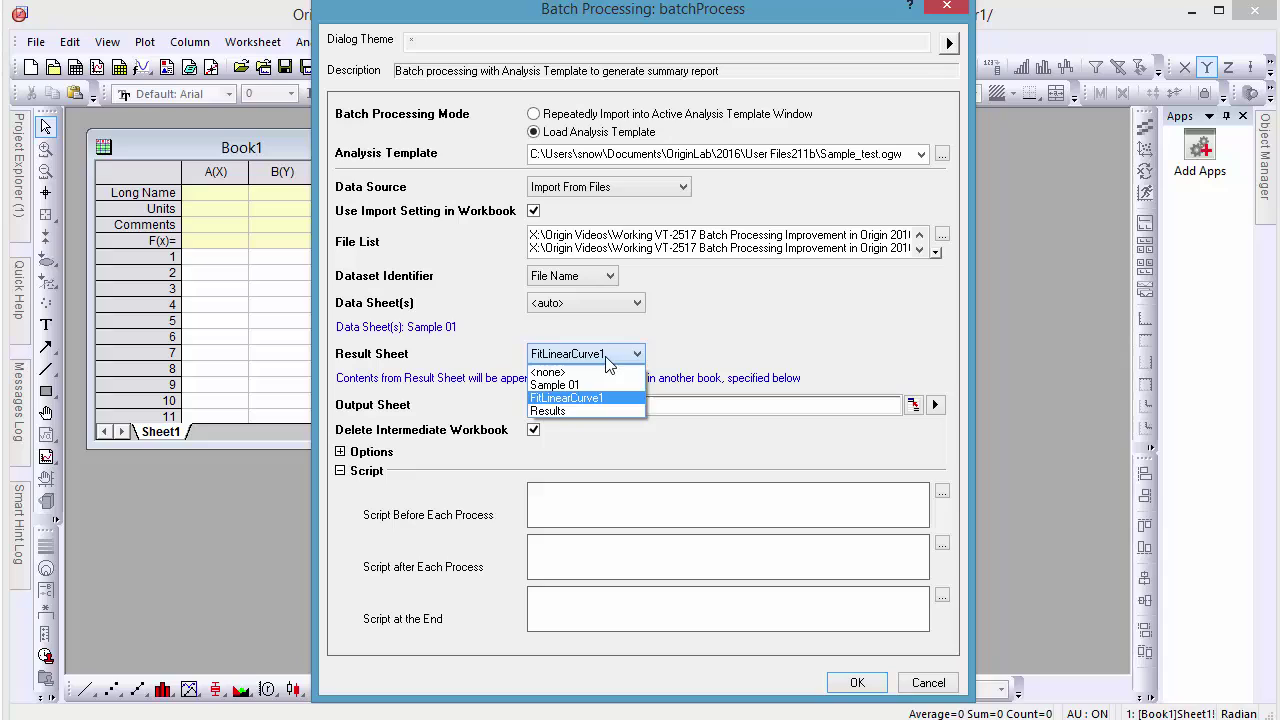
pyautogui.click(596, 410)
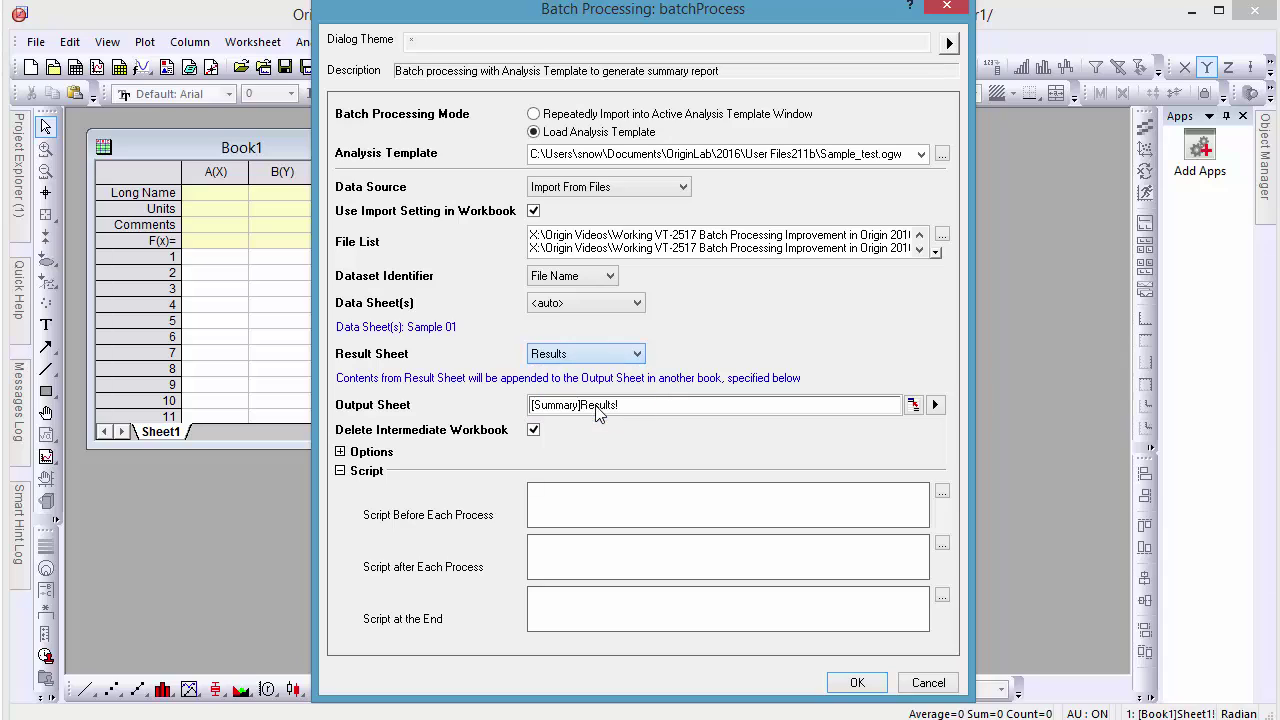
pyautogui.click(533, 431)
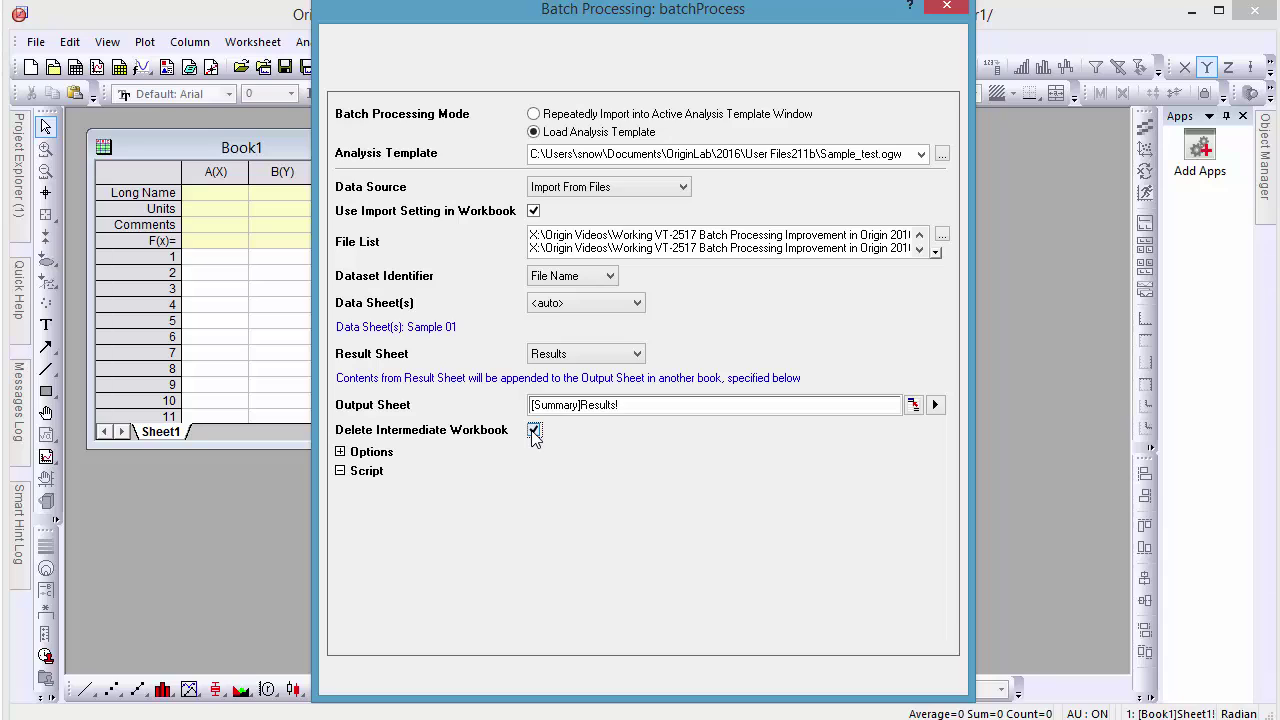
pyautogui.click(534, 431)
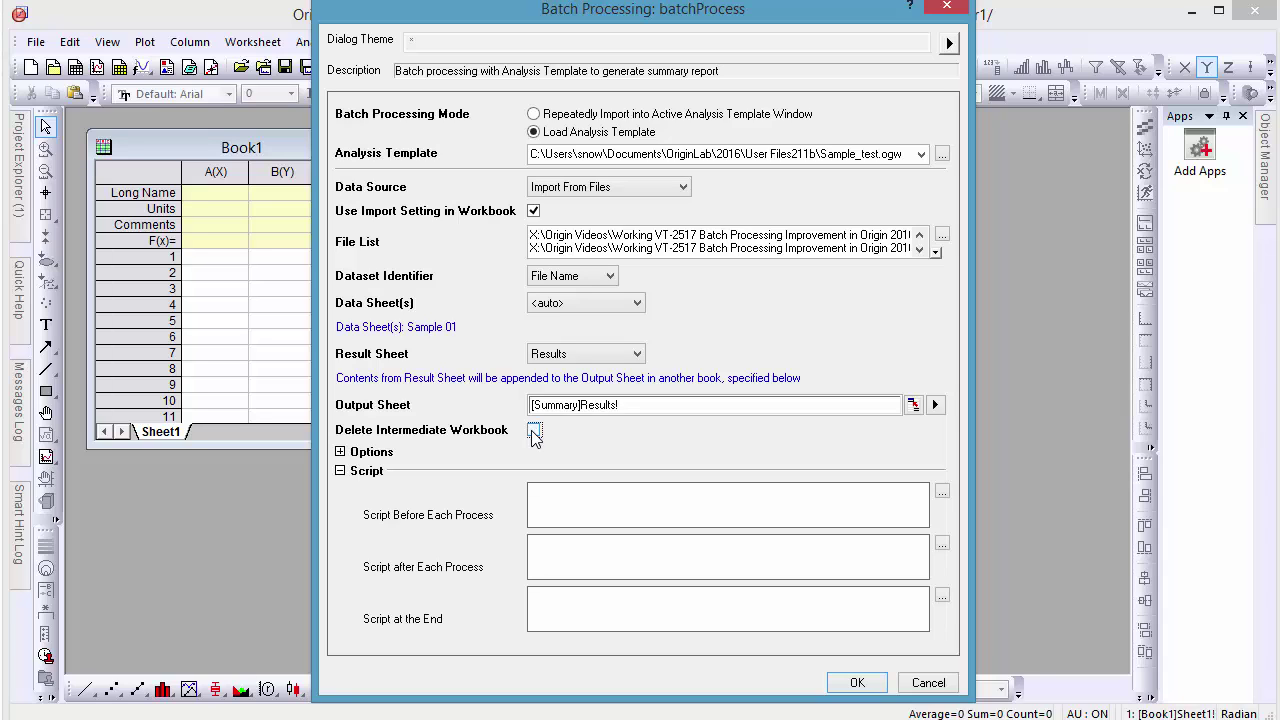
# Step: Enter wks.runfilter(); as the pre-process script and run the batch over the three samples
pyautogui.click(547, 501)
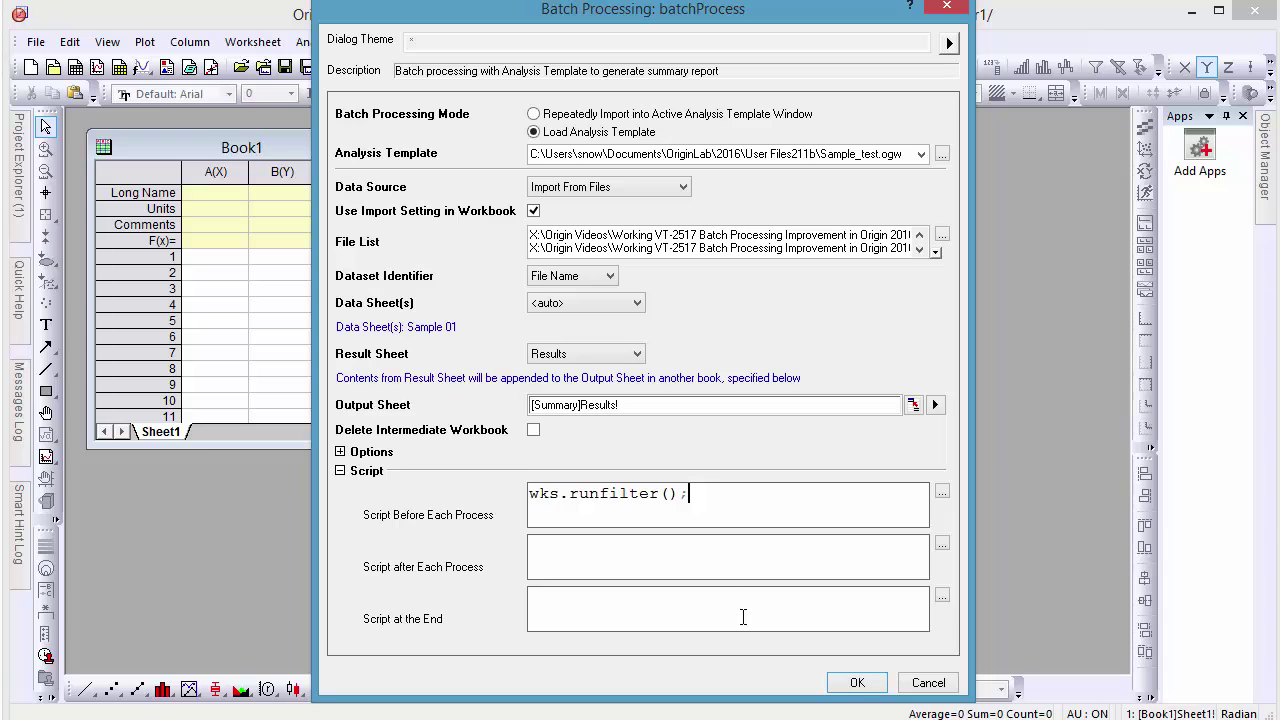
pyautogui.click(857, 682)
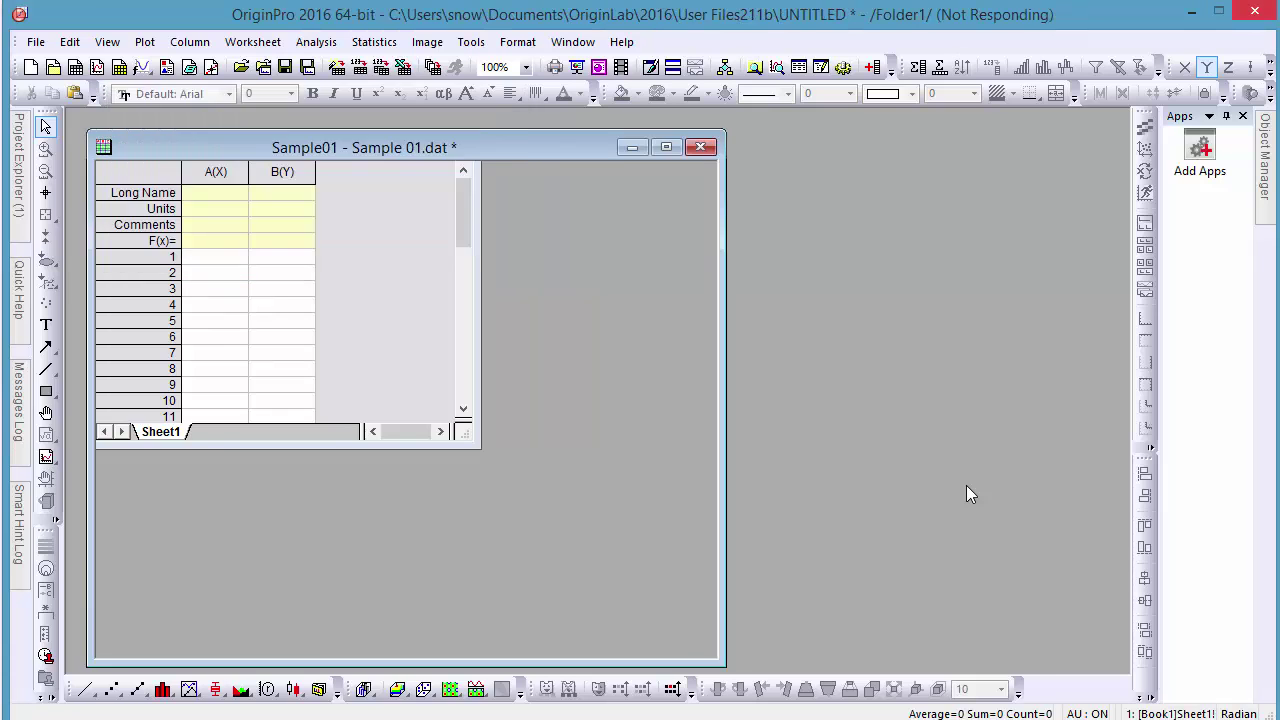
# Step: Tile all workbook windows, then briefly maximize and restore the Sample01 workbook
pyautogui.click(573, 42)
pyautogui.click(600, 108)
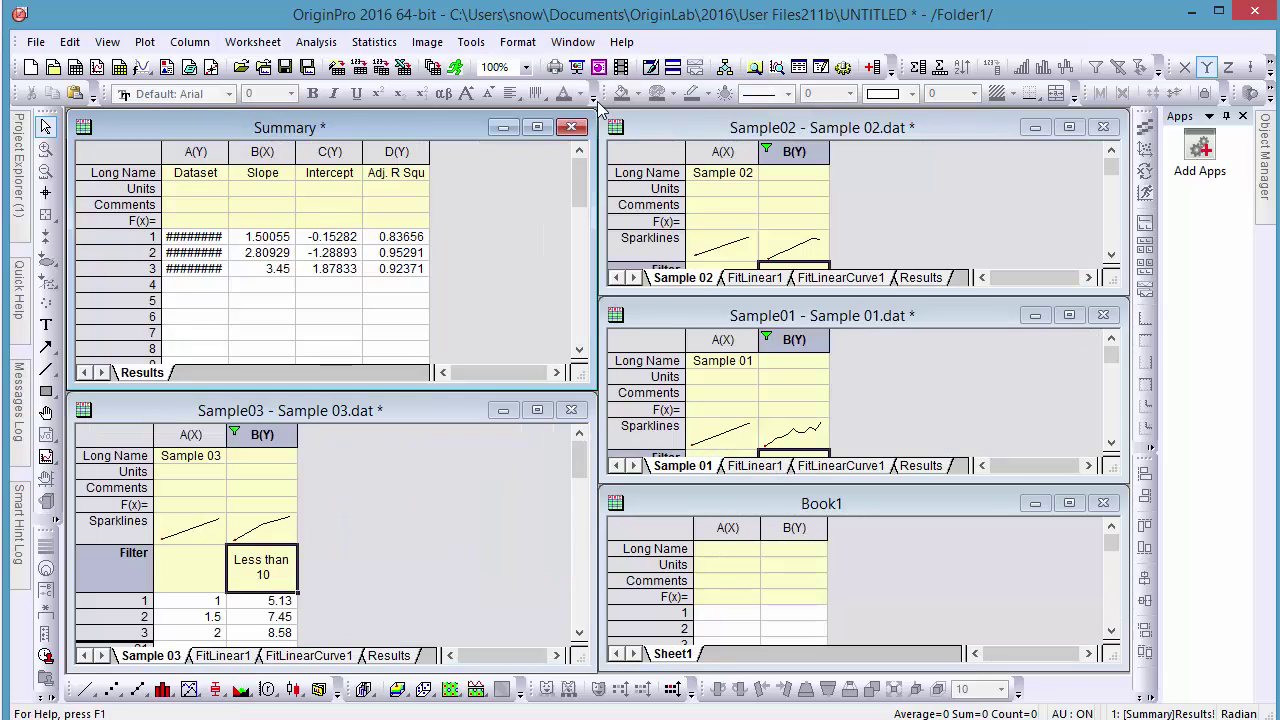
pyautogui.doubleClick(845, 311)
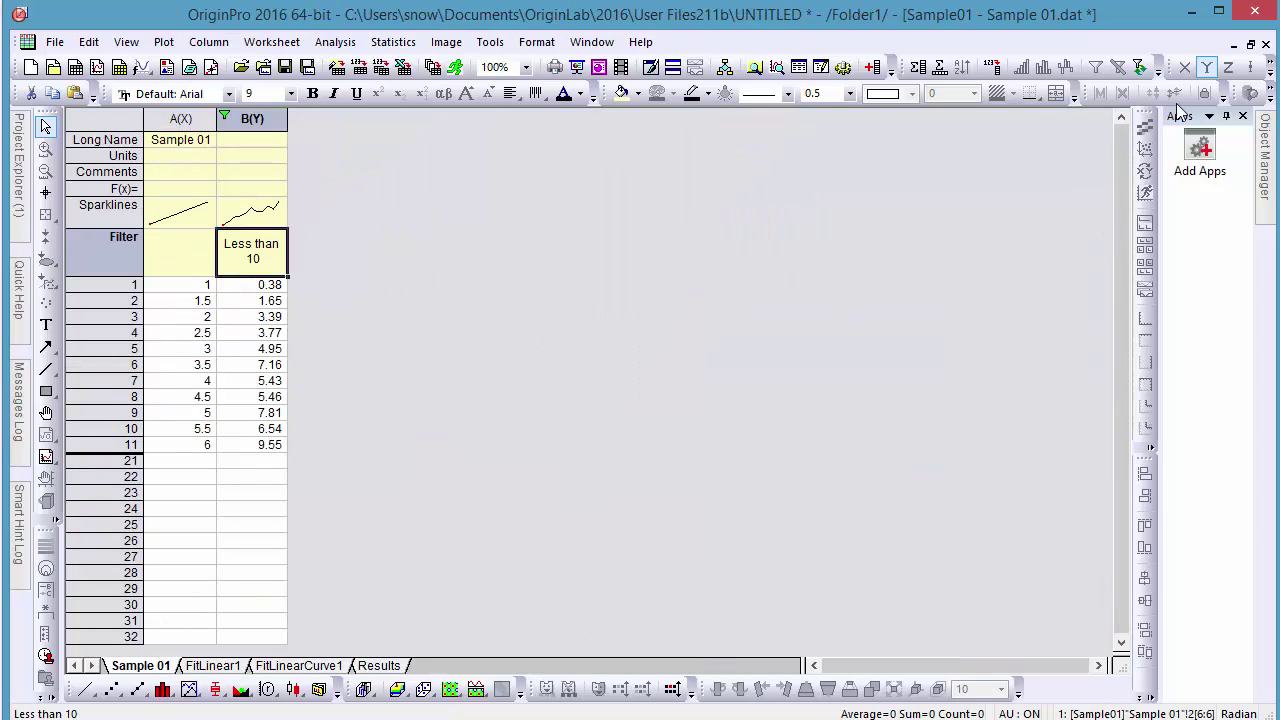
pyautogui.click(1250, 44)
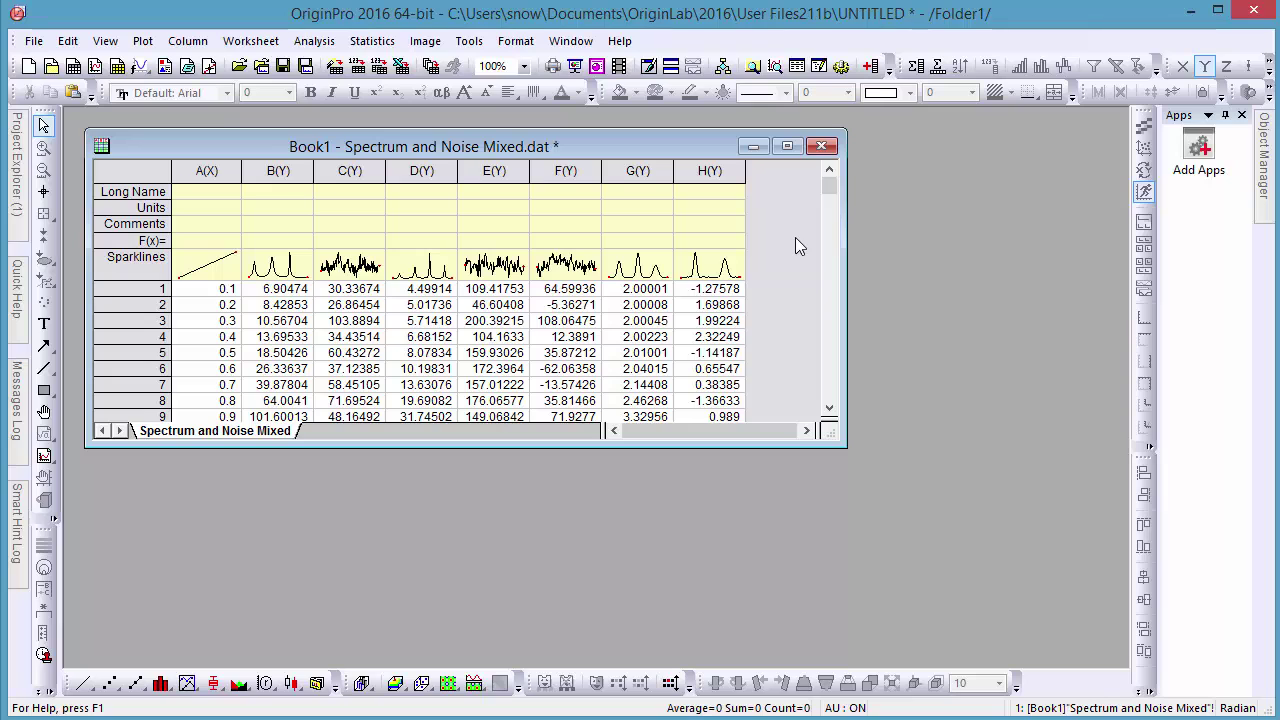
# Step: Inspect the column C, E and F sparklines for noise and select column B
pyautogui.click(350, 265)
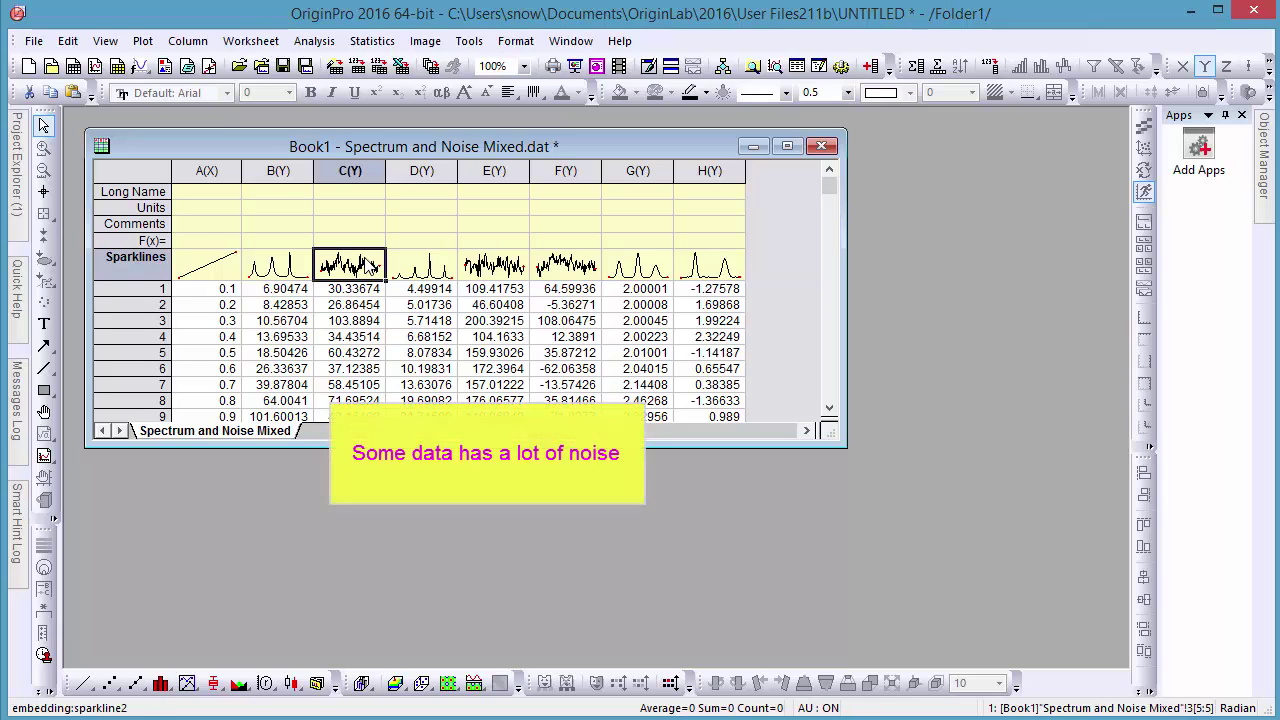
pyautogui.click(512, 272)
pyautogui.click(578, 274)
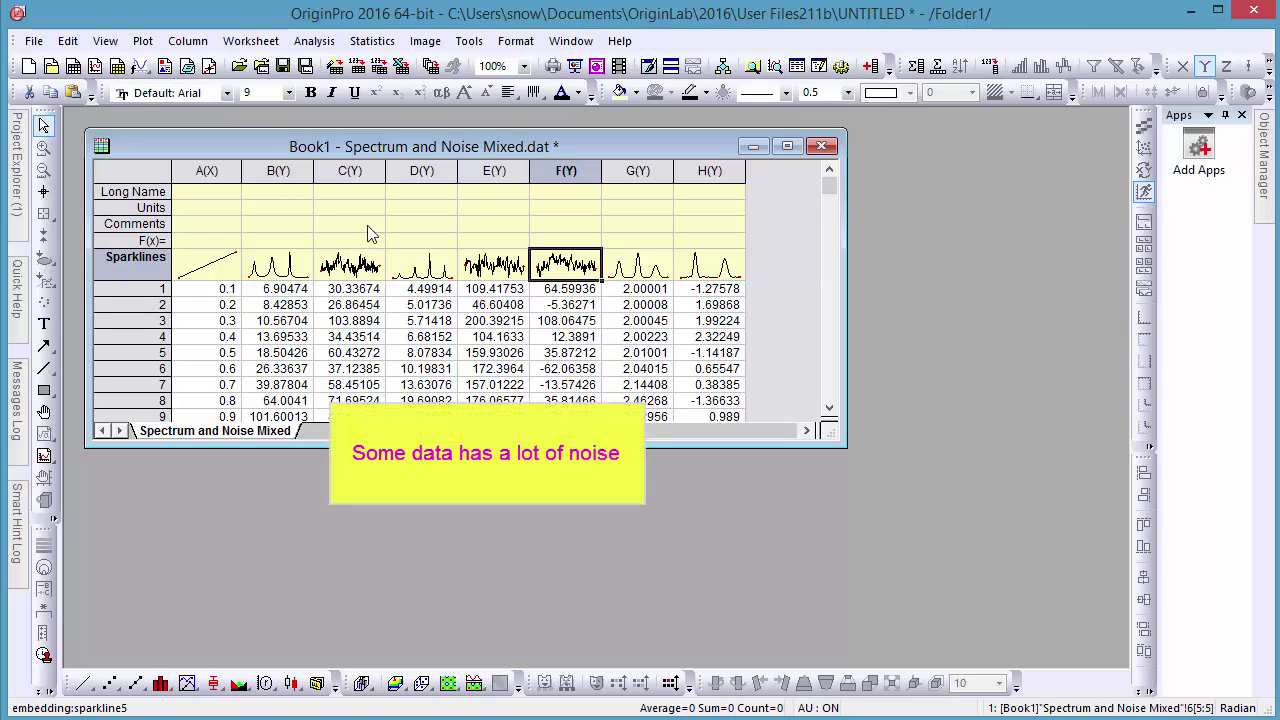
pyautogui.click(279, 172)
# Step: Run the Peak Analyzer on column B with the Fit Peaks (Pro) goal and fit the peaks
pyautogui.click(314, 41)
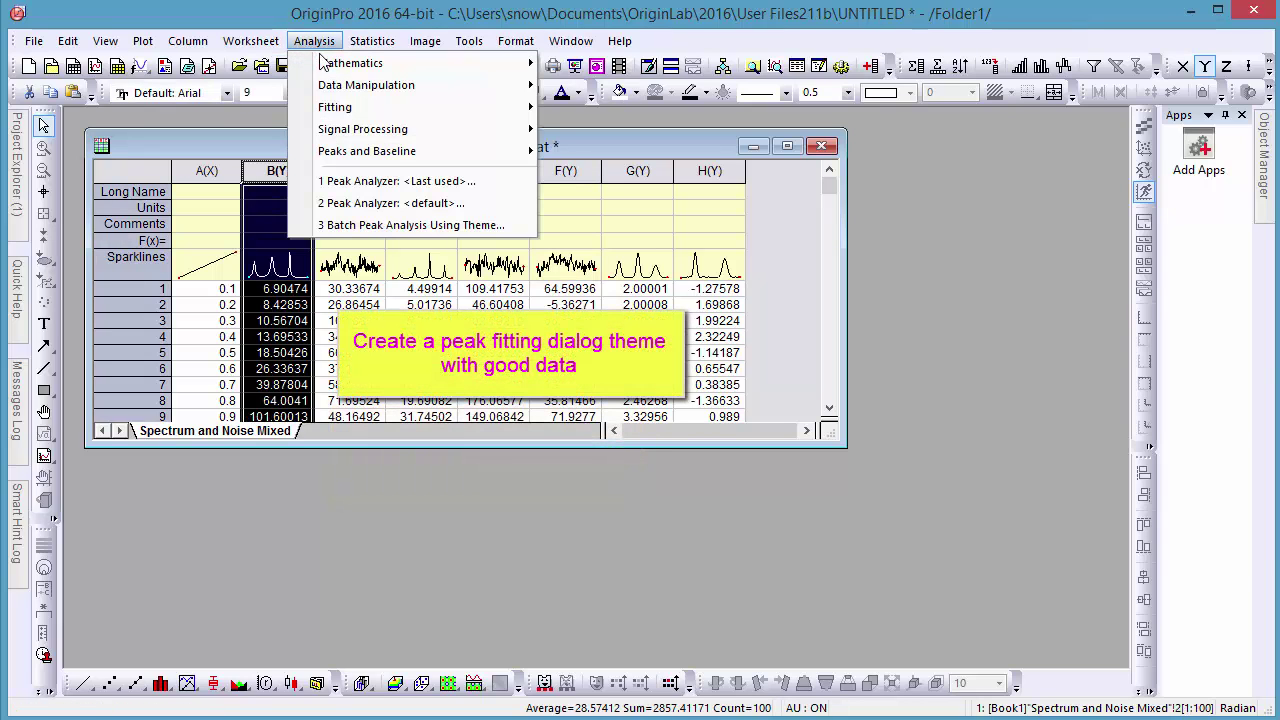
pyautogui.moveTo(414, 152)
pyautogui.moveTo(645, 181)
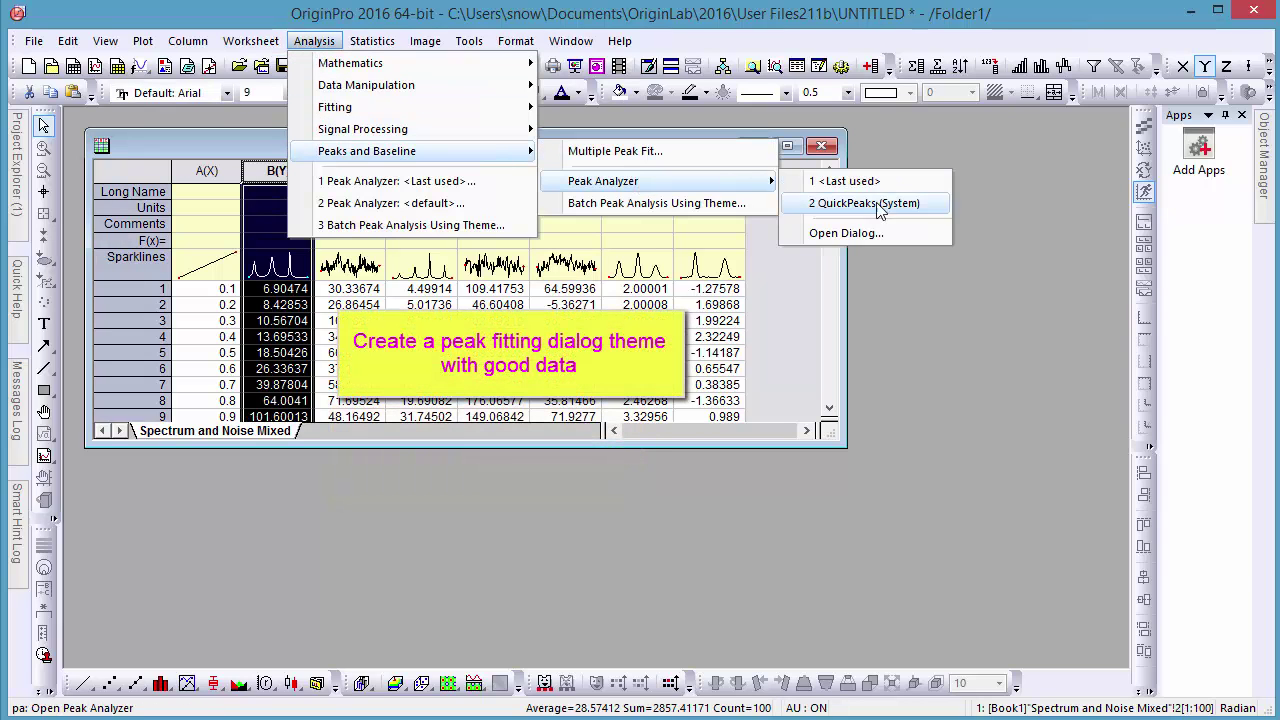
pyautogui.click(843, 233)
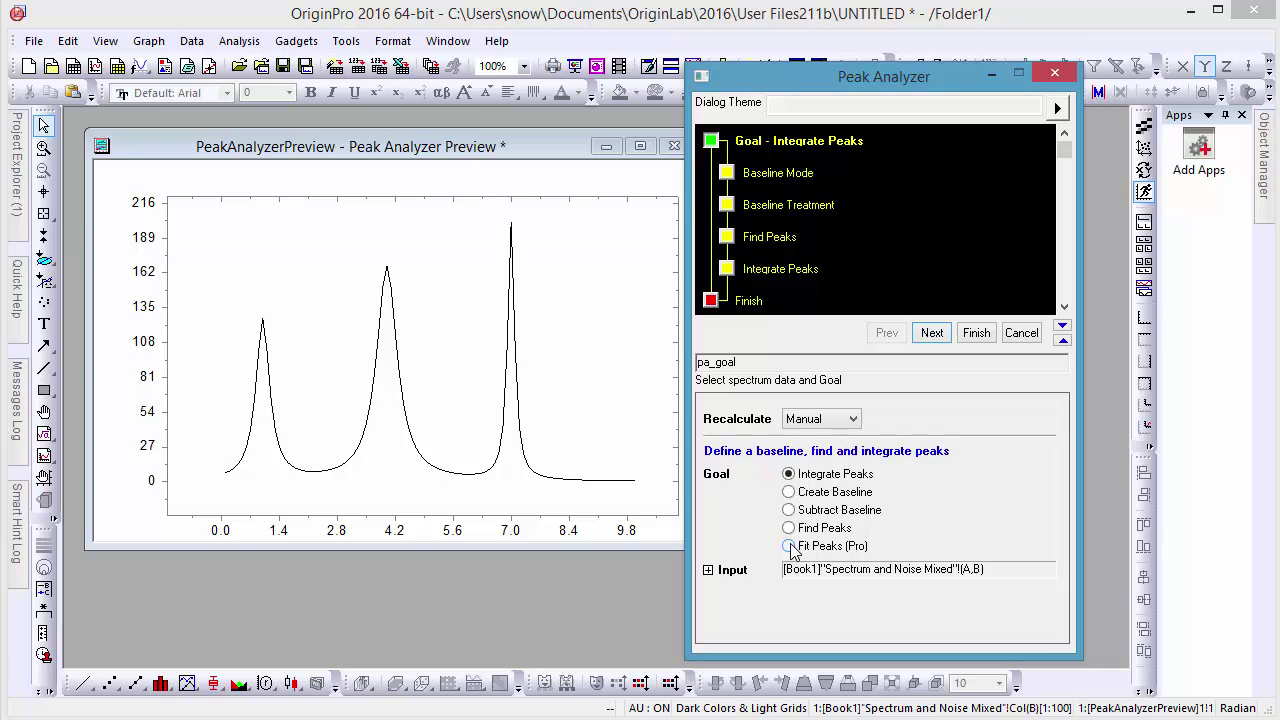
pyautogui.click(789, 546)
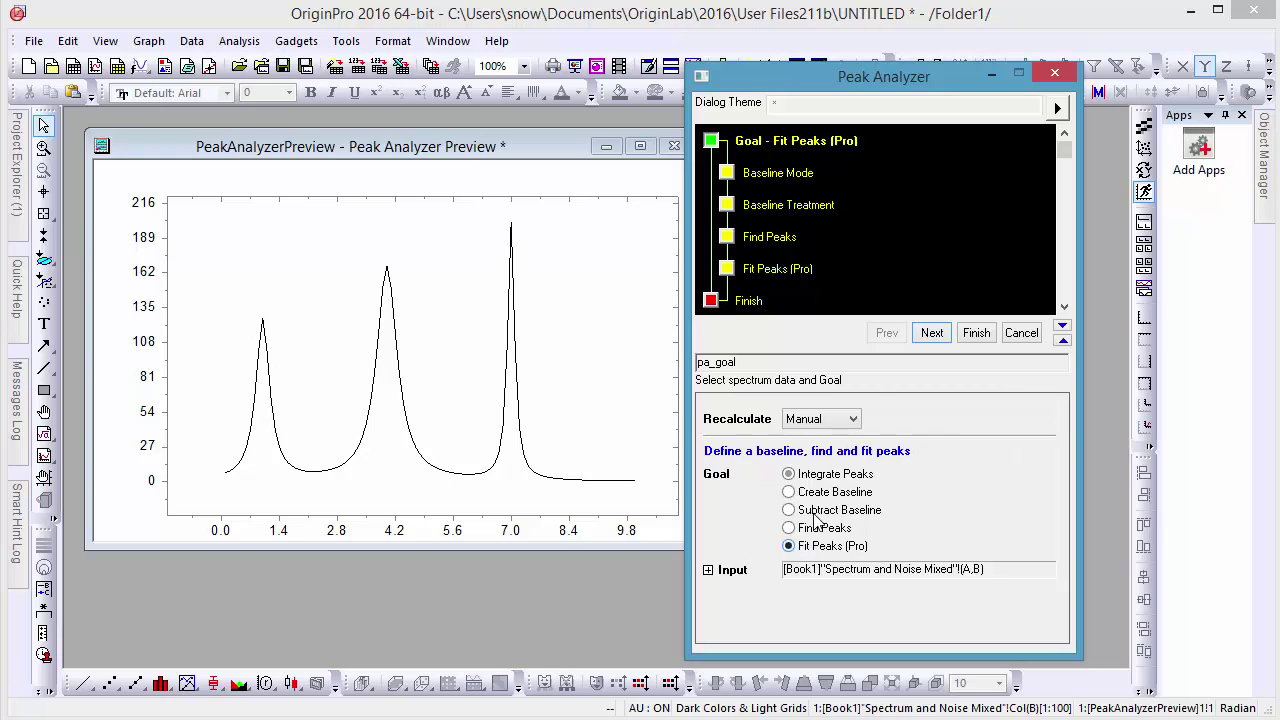
pyautogui.click(931, 333)
pyautogui.click(931, 333)
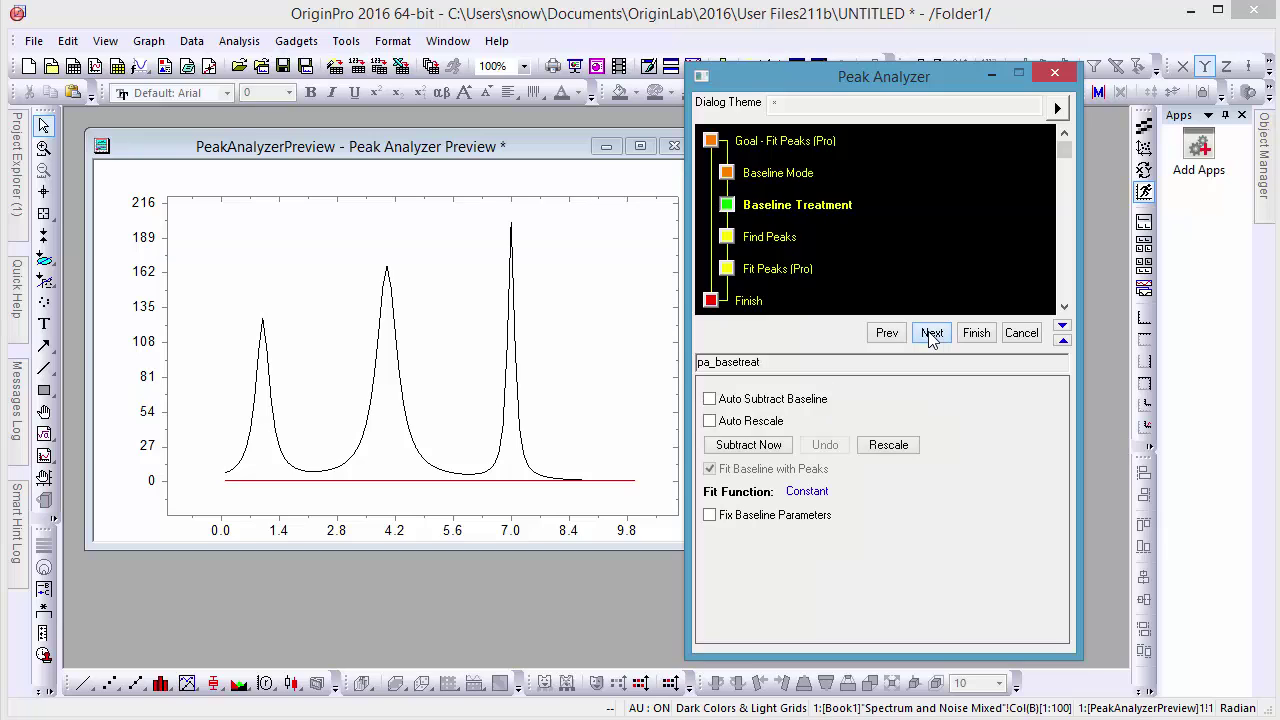
pyautogui.click(931, 333)
pyautogui.click(931, 333)
pyautogui.click(917, 636)
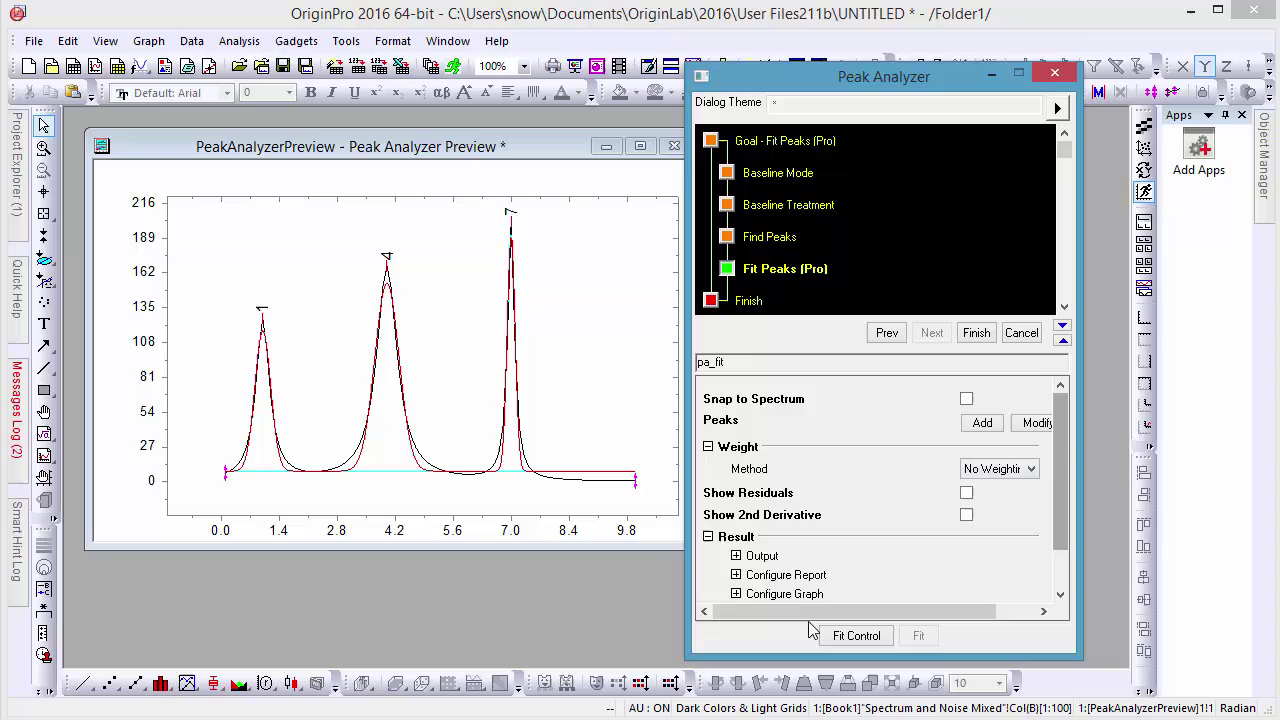
# Step: Set Create Report Graph to <None> in the graph options
pyautogui.click(736, 594)
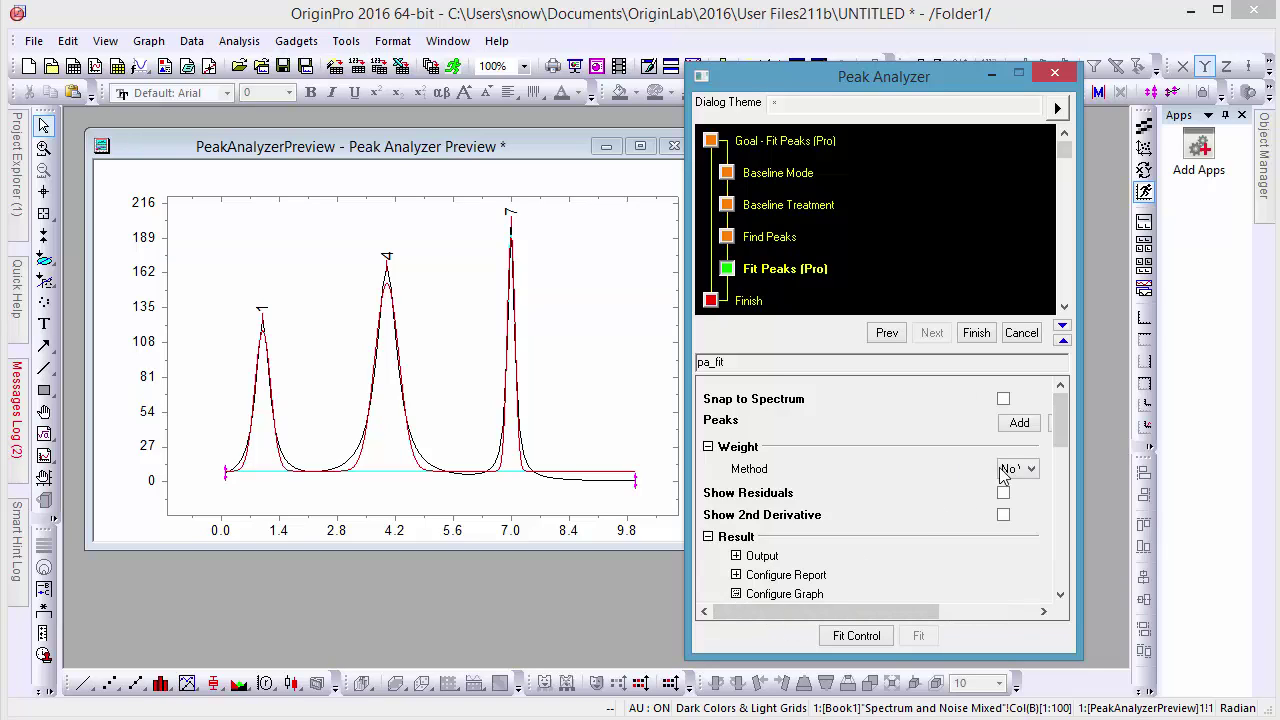
pyautogui.moveTo(1058, 430); pyautogui.dragTo(1058, 472)
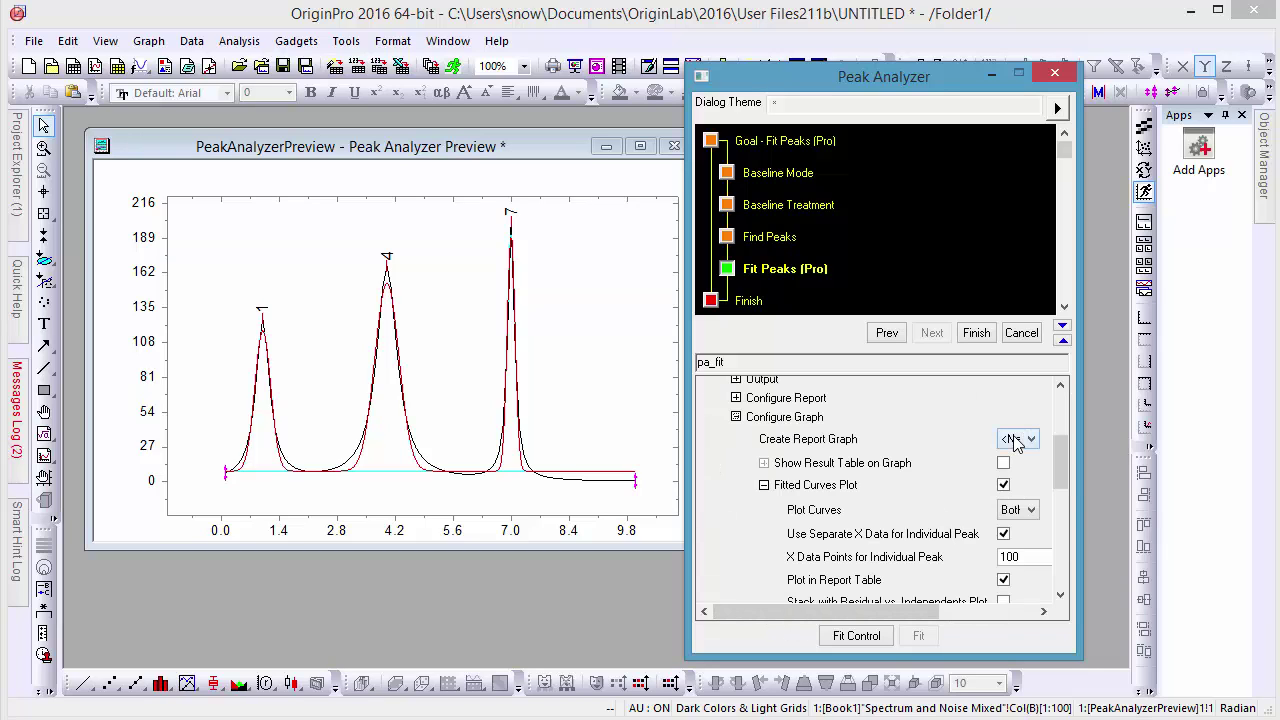
pyautogui.click(1015, 441)
pyautogui.click(1018, 458)
# Step: Save the Peak Analyzer settings as a new dialog theme named fitpeaks
pyautogui.click(1057, 107)
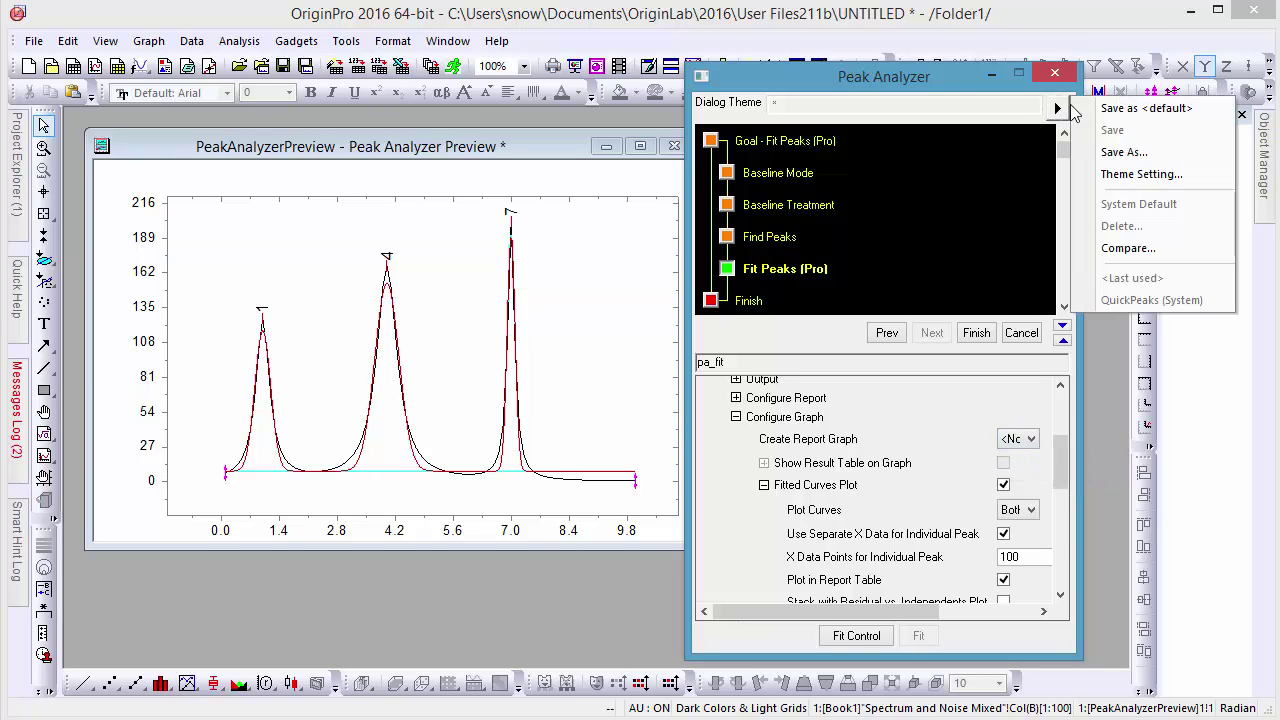
pyautogui.click(1170, 153)
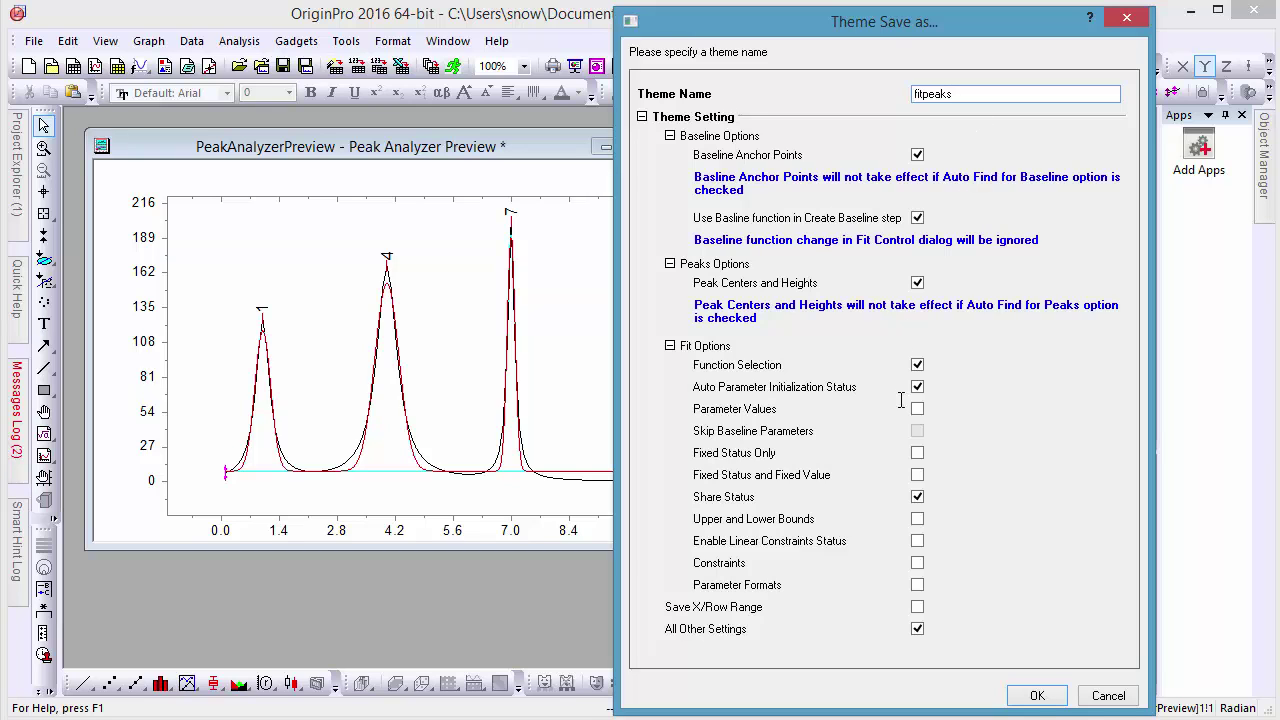
pyautogui.click(1037, 695)
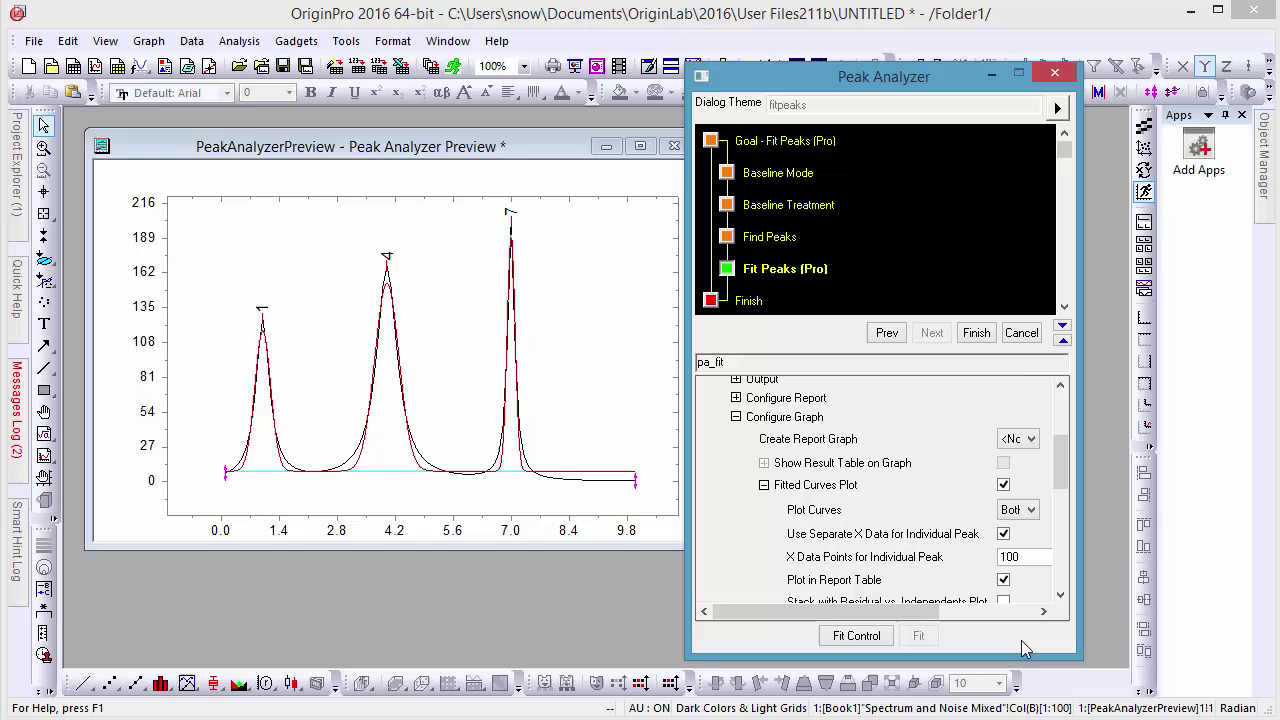
# Step: Cancel the Peak Analyzer and select columns B through H
pyautogui.click(1021, 335)
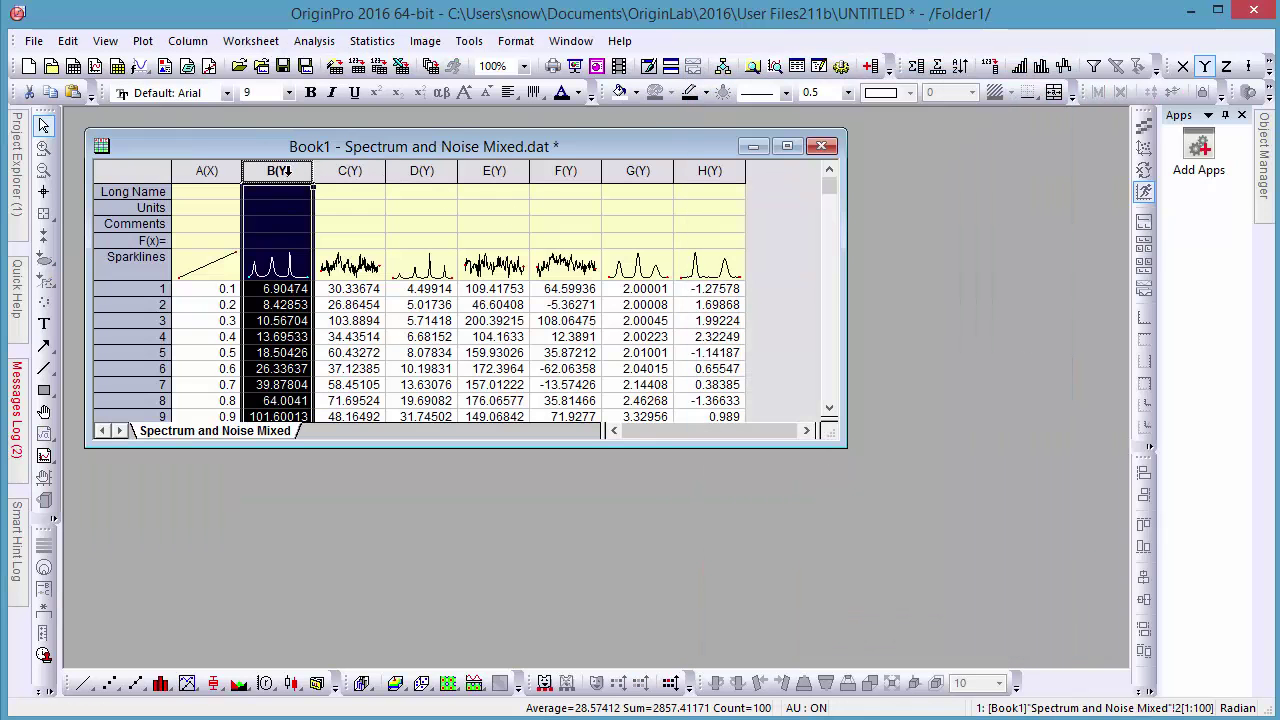
pyautogui.moveTo(285, 171); pyautogui.dragTo(710, 171)
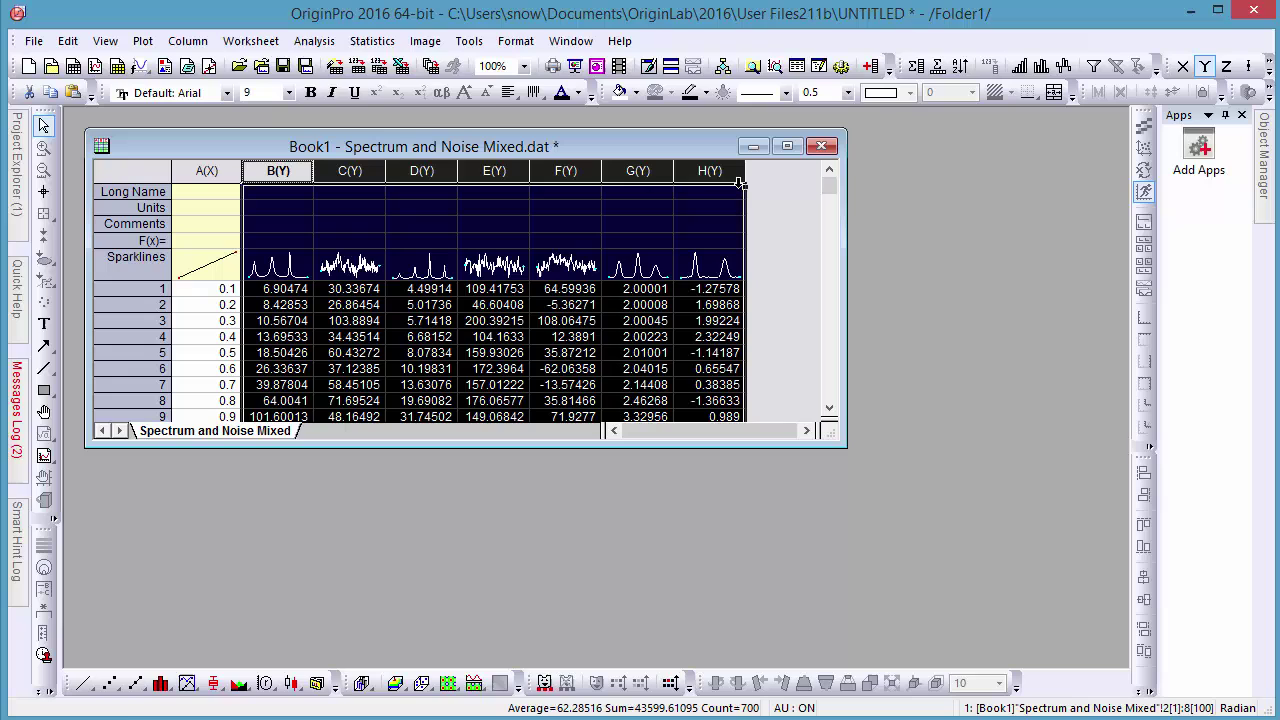
pyautogui.click(309, 45)
pyautogui.moveTo(400, 151)
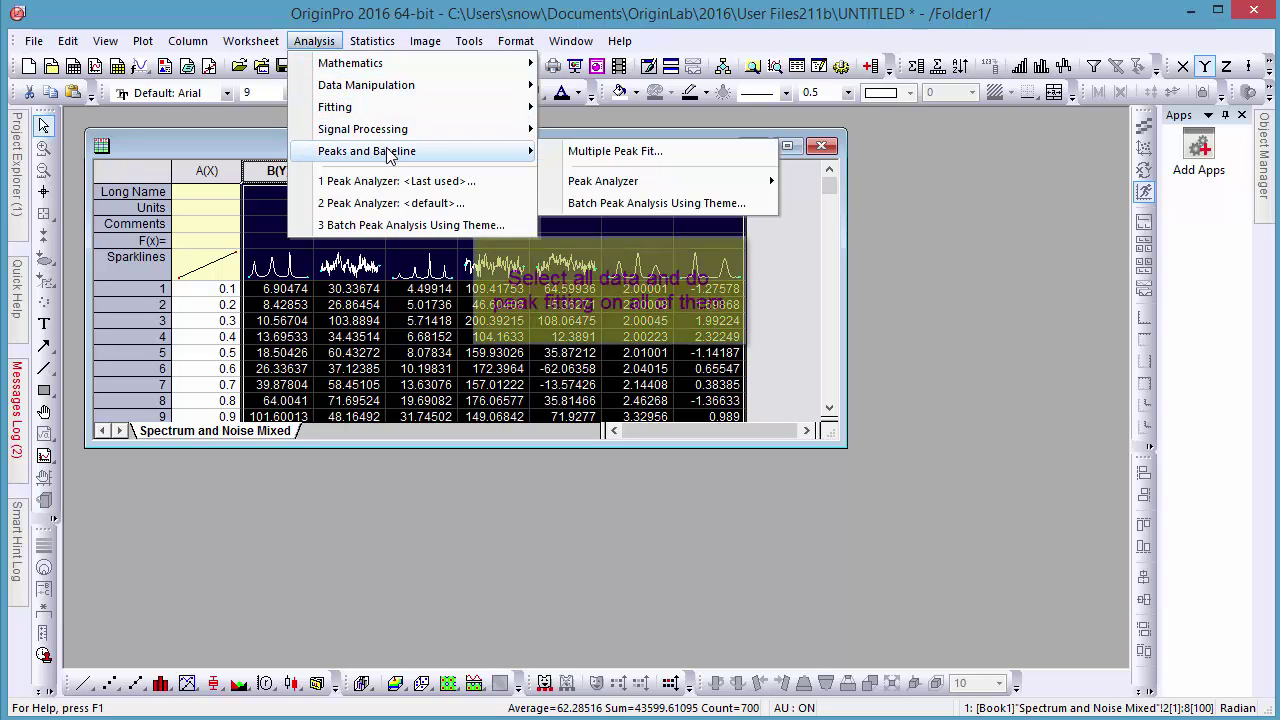
# Step: Start Batch Peak Analysis Using Theme with fitpeaks and Peak Properties (Pro) as the result sheet
pyautogui.click(656, 204)
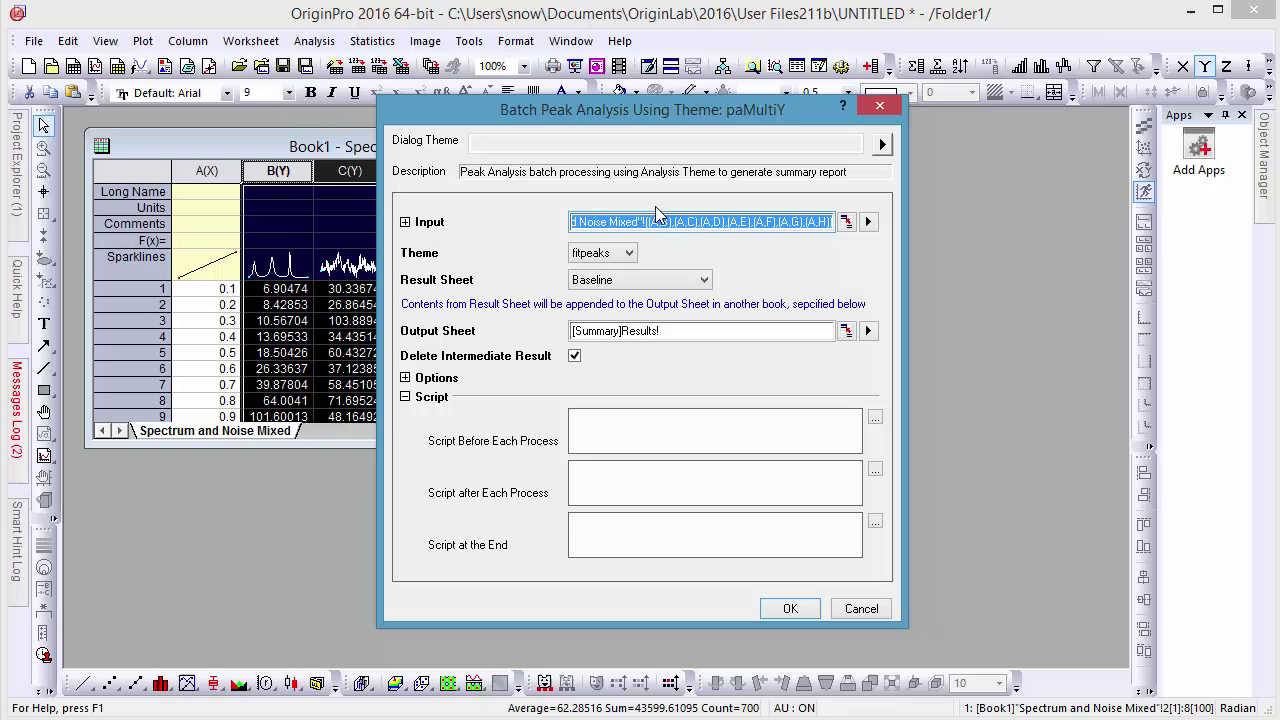
pyautogui.click(629, 256)
pyautogui.click(628, 262)
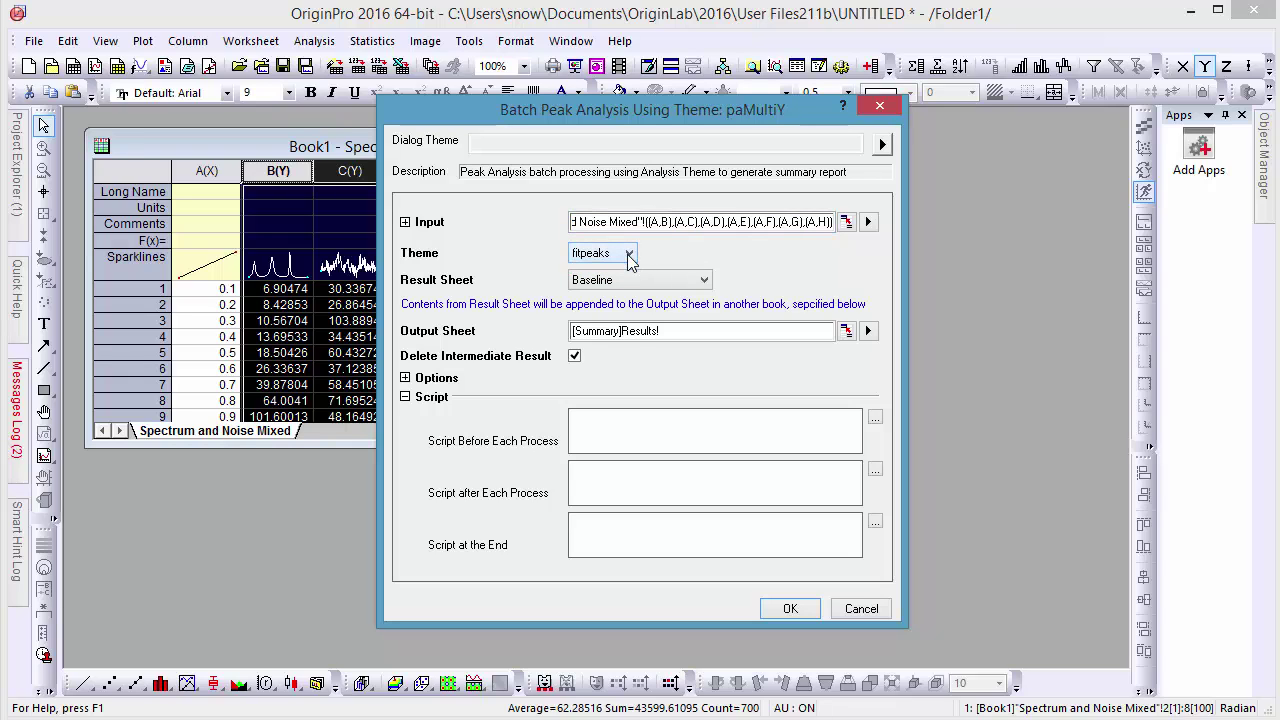
pyautogui.click(692, 283)
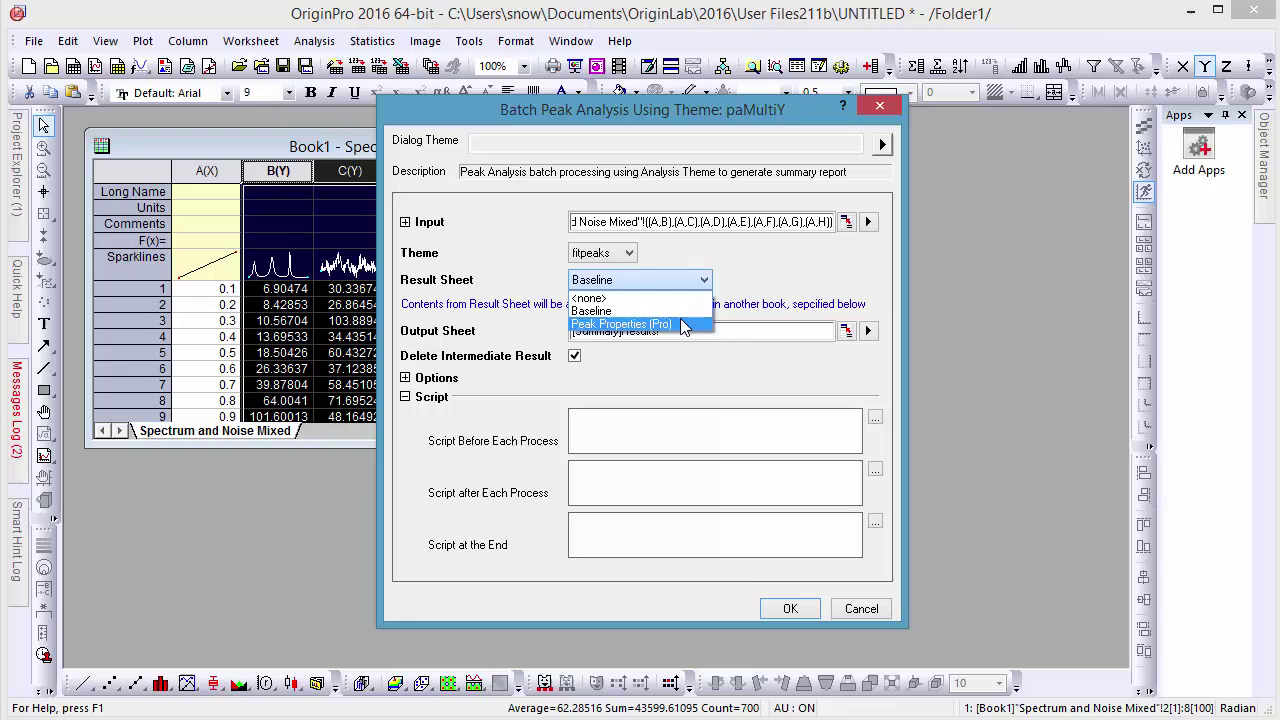
pyautogui.click(684, 324)
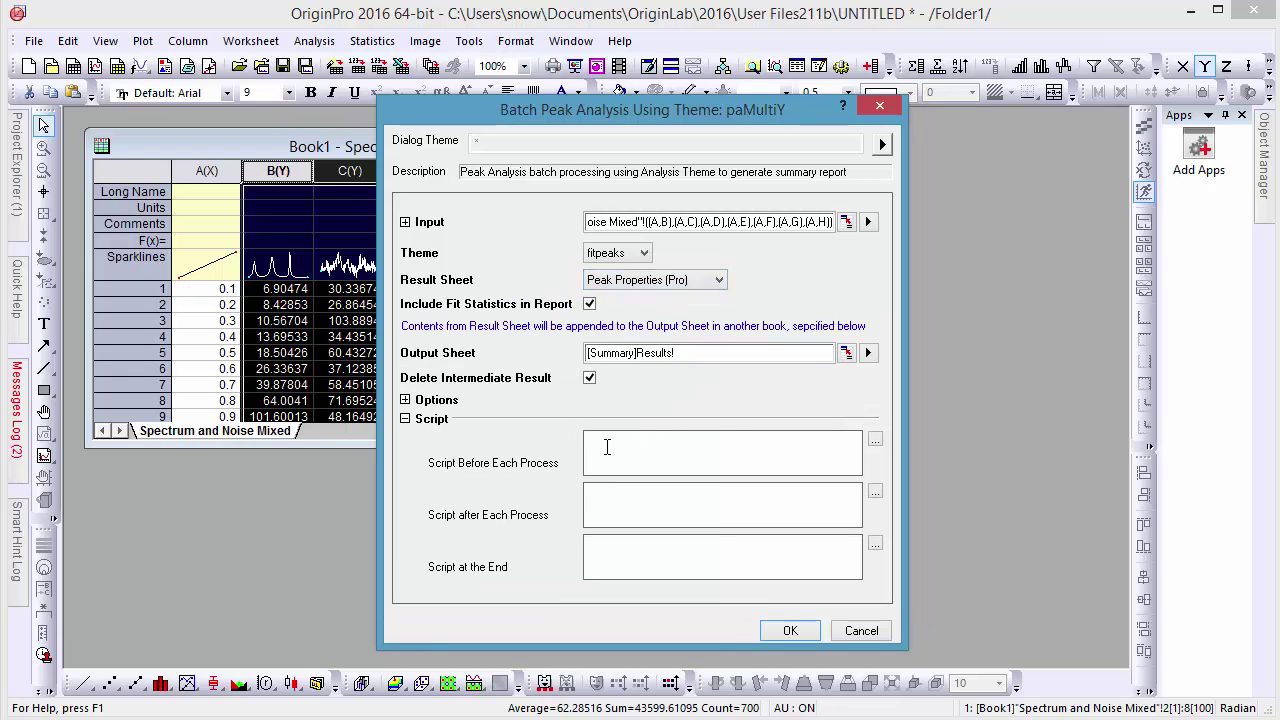
# Step: Paste the LabTalk SD-ratio script as the pre-process script and run the batch peak analysis
pyautogui.click(877, 444)
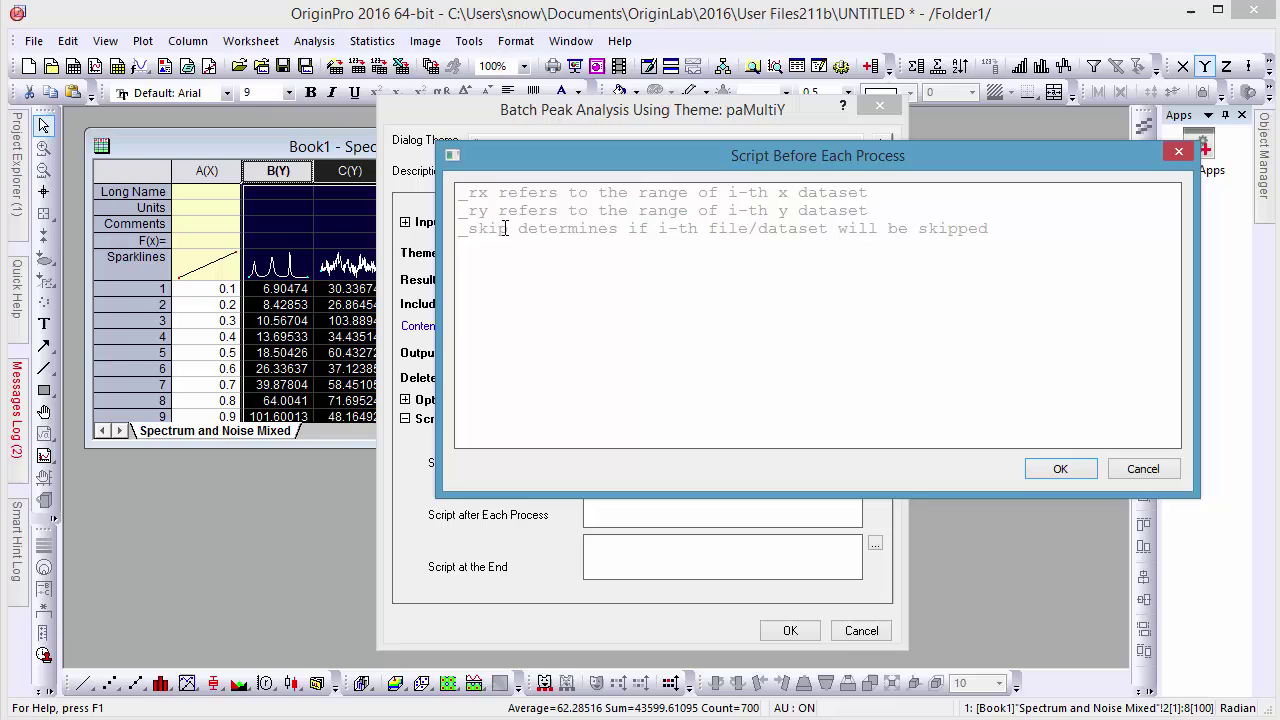
pyautogui.hotkey('ctrl', 'v')
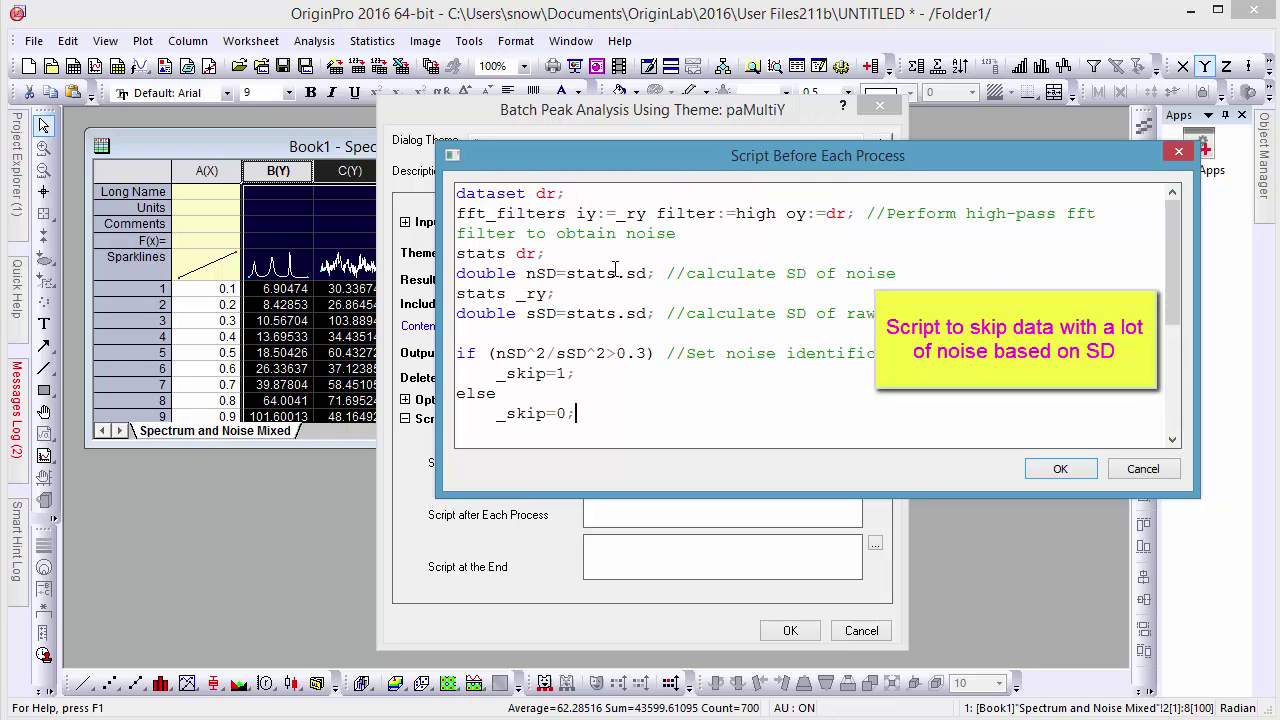
pyautogui.click(1089, 468)
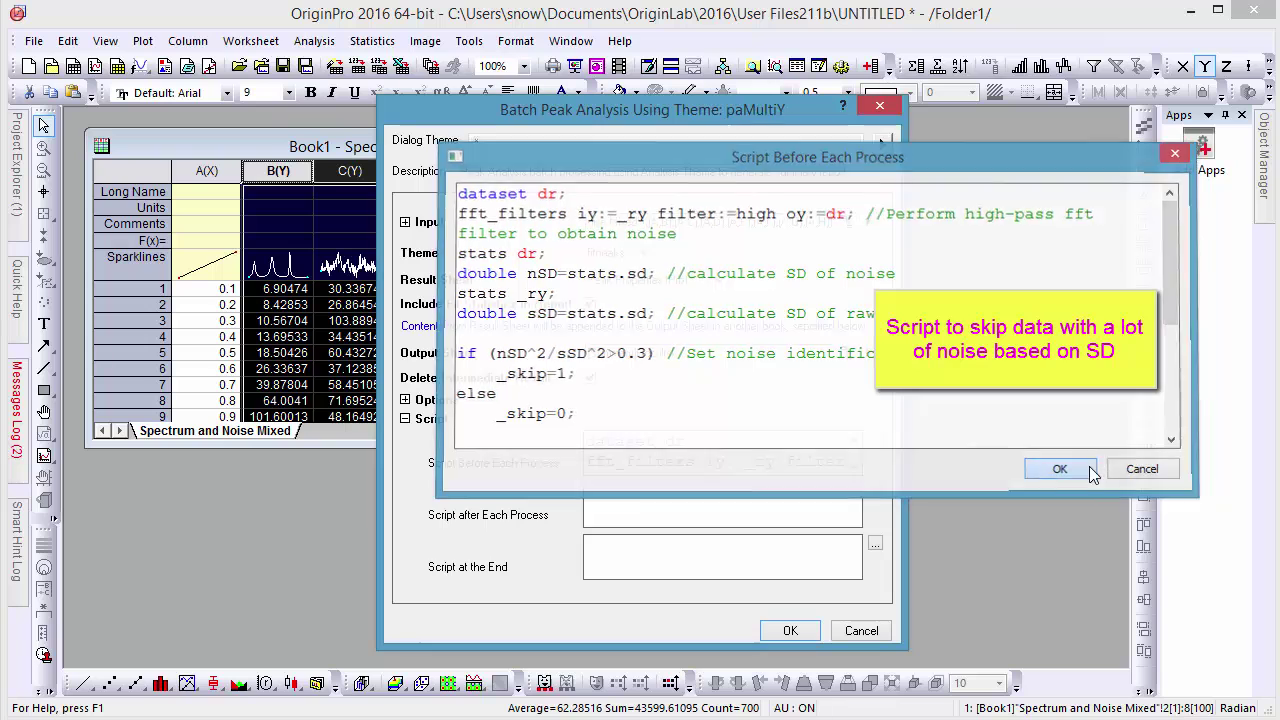
pyautogui.click(792, 630)
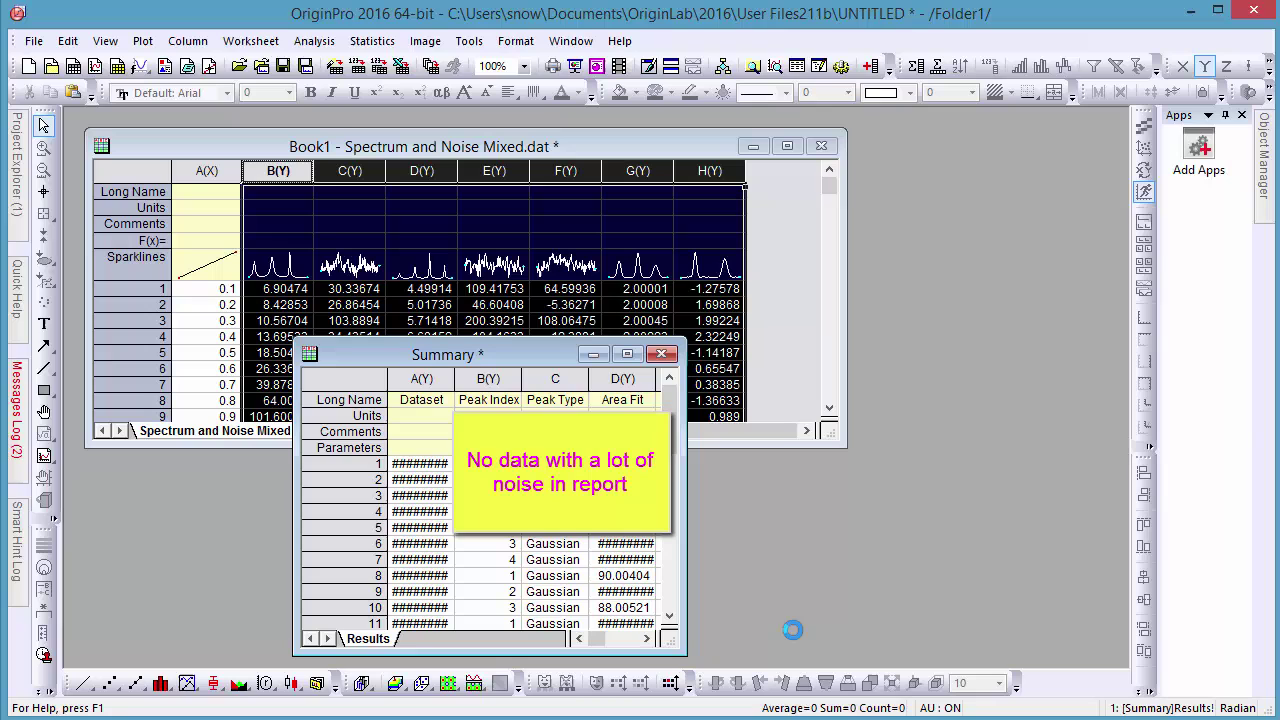
# Step: Maximize the Summary Results window and autofit column A to show full dataset names B, D, G, H
pyautogui.doubleClick(563, 351)
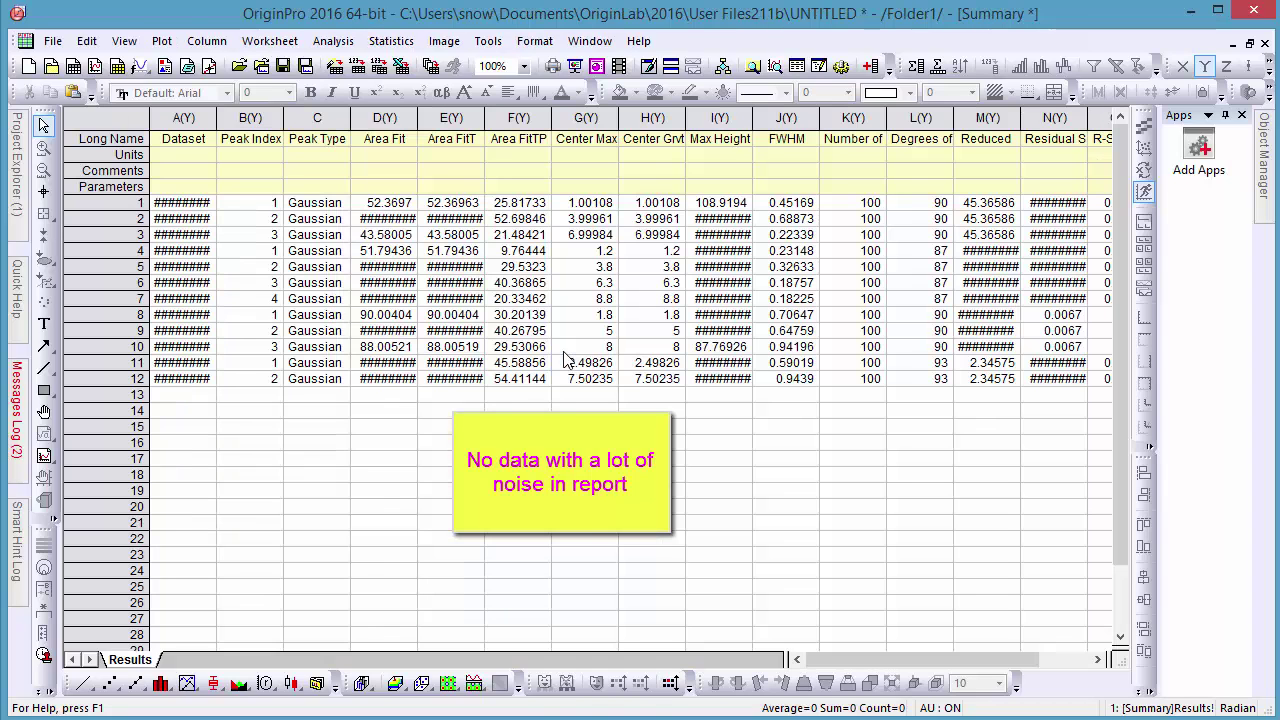
pyautogui.doubleClick(214, 114)
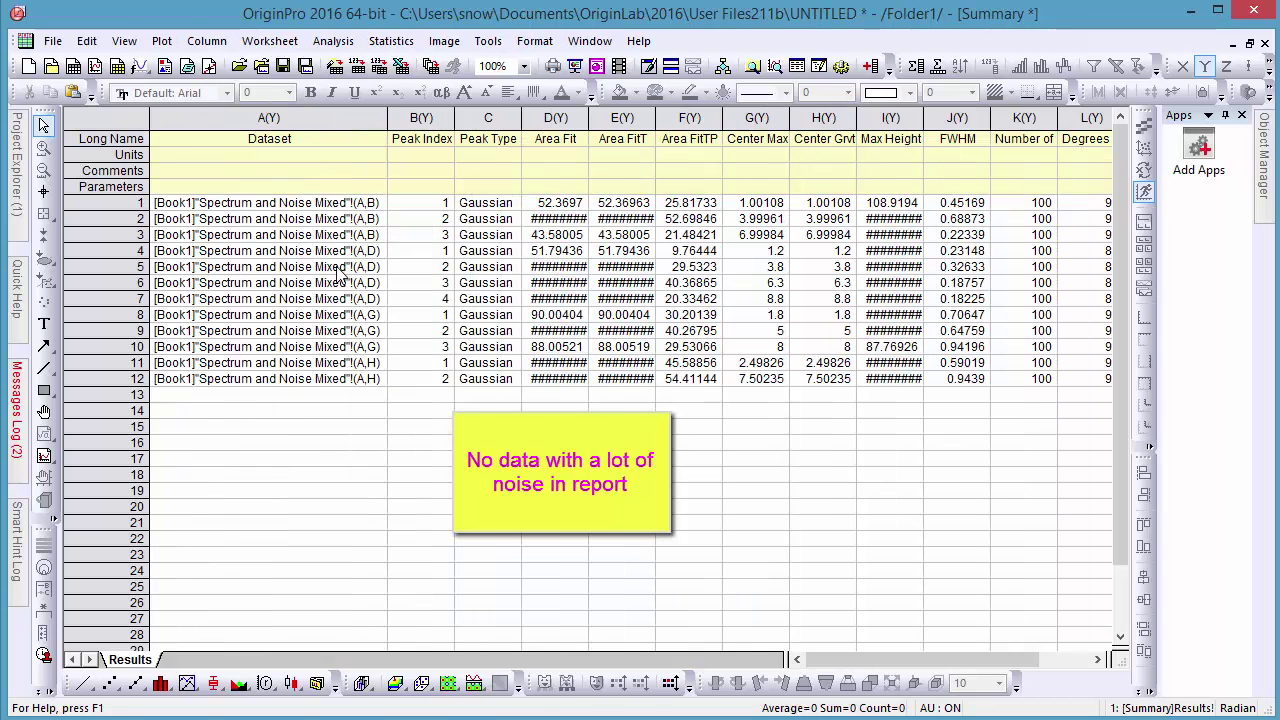